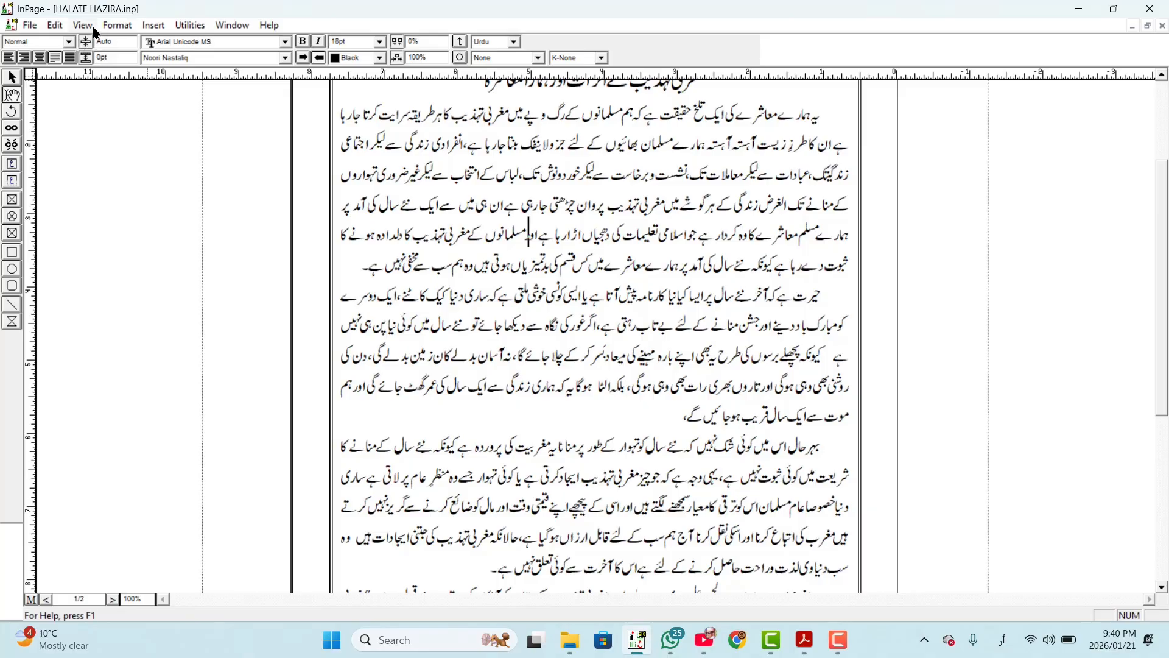
pyautogui.click(93, 28)
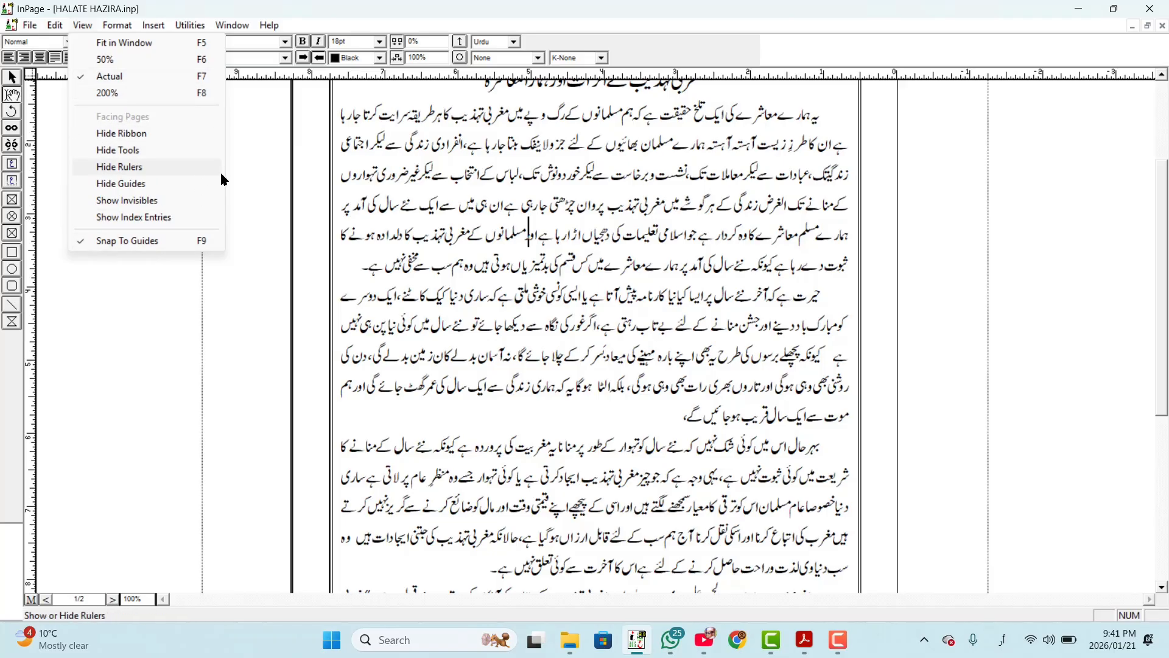
pyautogui.click(237, 229)
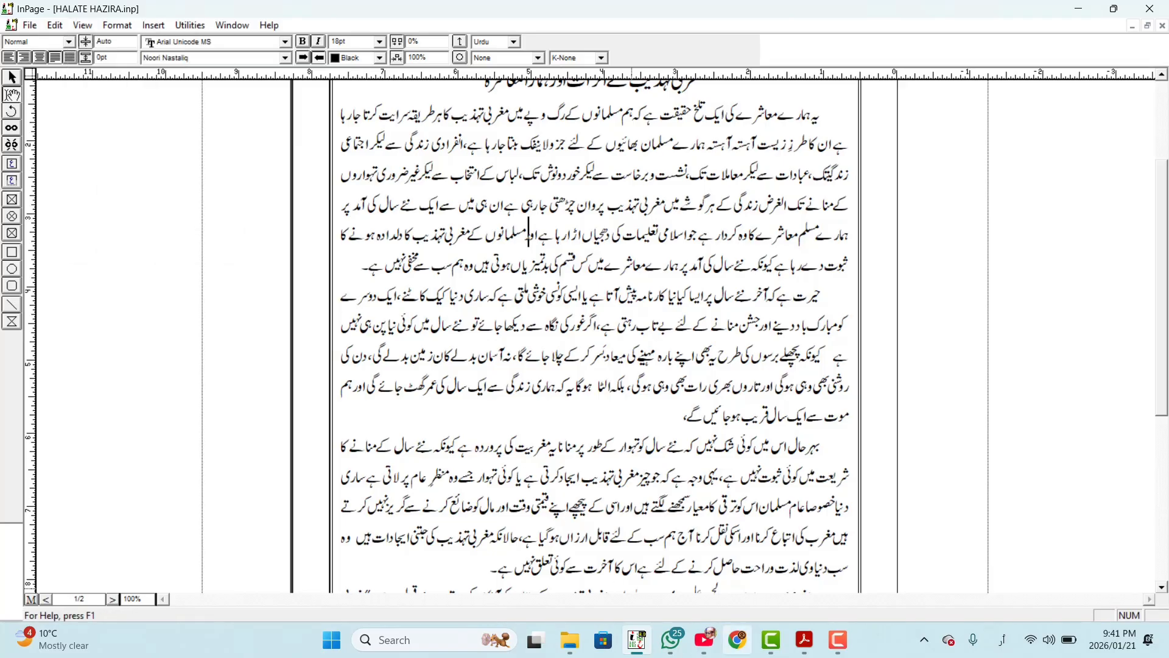
# Step: Switch to YouTube, subscribe to the ayancomputers Kairana channel and set its notifications to All
pyautogui.click(717, 639)
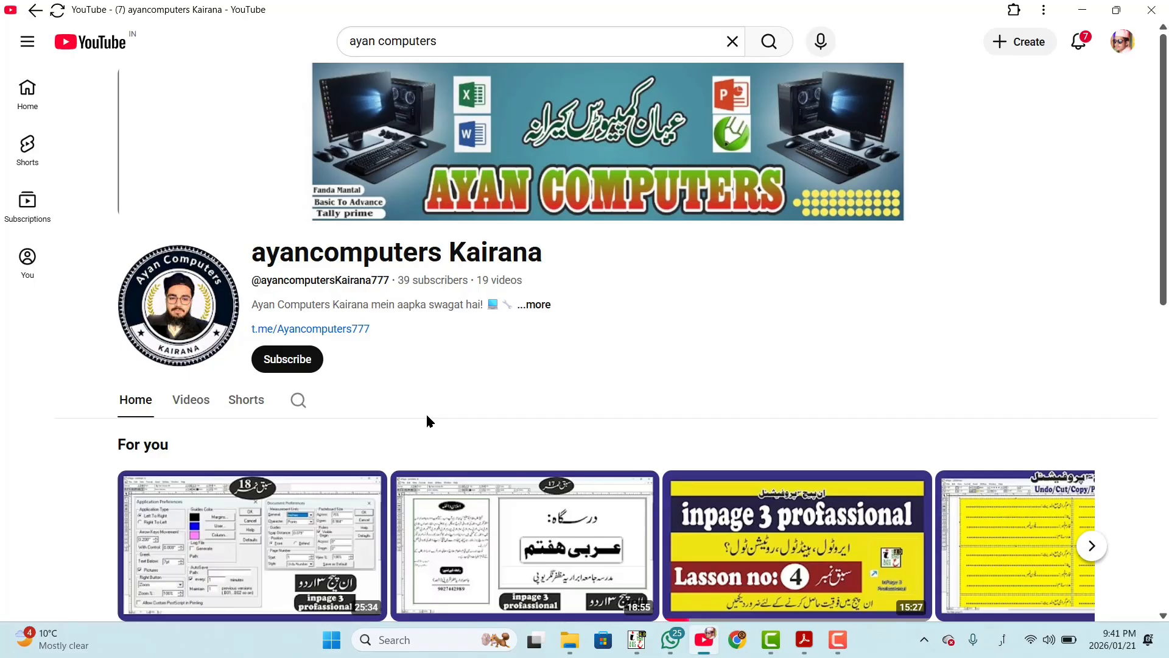
pyautogui.click(291, 363)
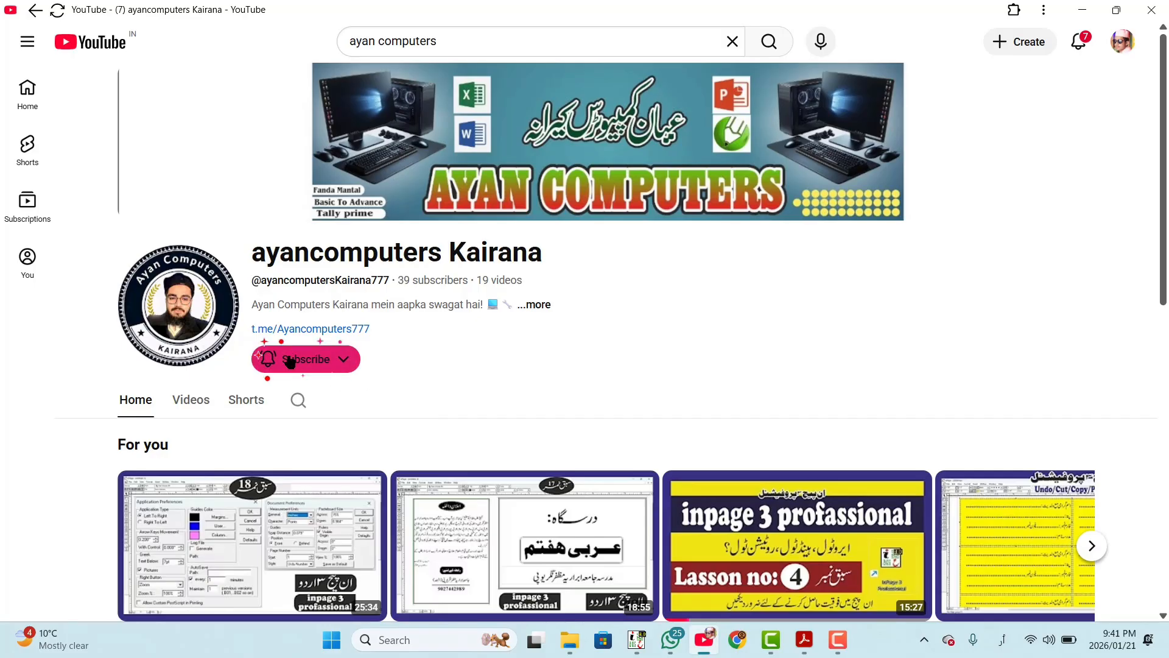
pyautogui.click(291, 363)
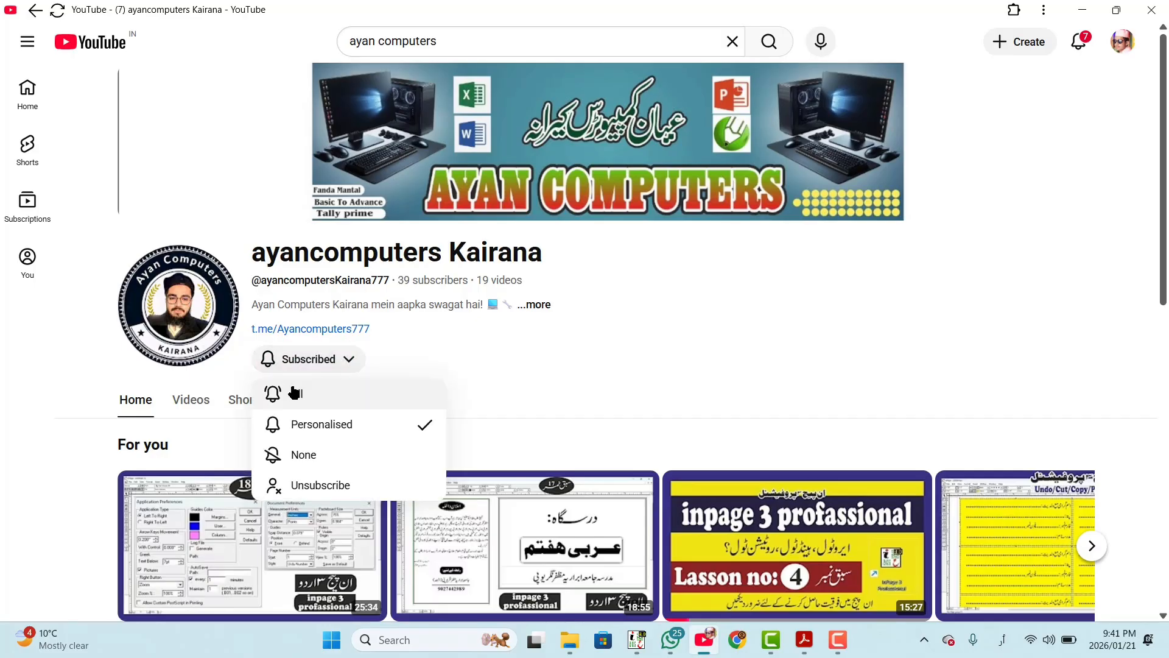
pyautogui.click(294, 393)
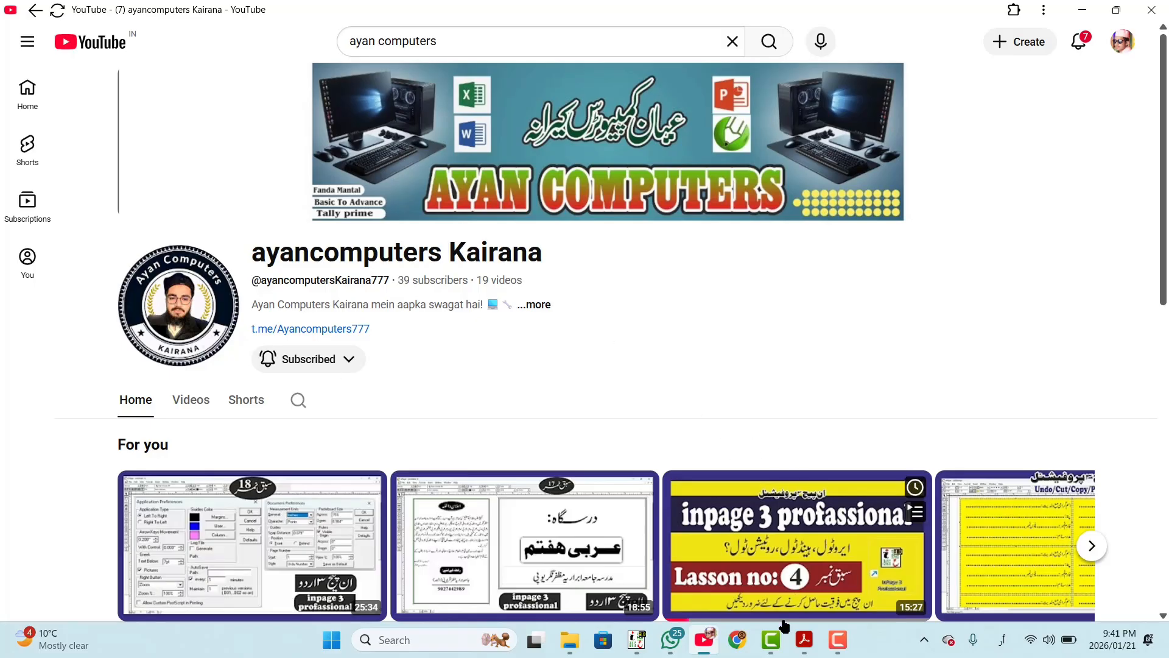
# Step: Switch to my book inpage.pdf in Acrobat and read the View Menu notes from Fit in Window through Snap To Guides
pyautogui.moveTo(810, 643)
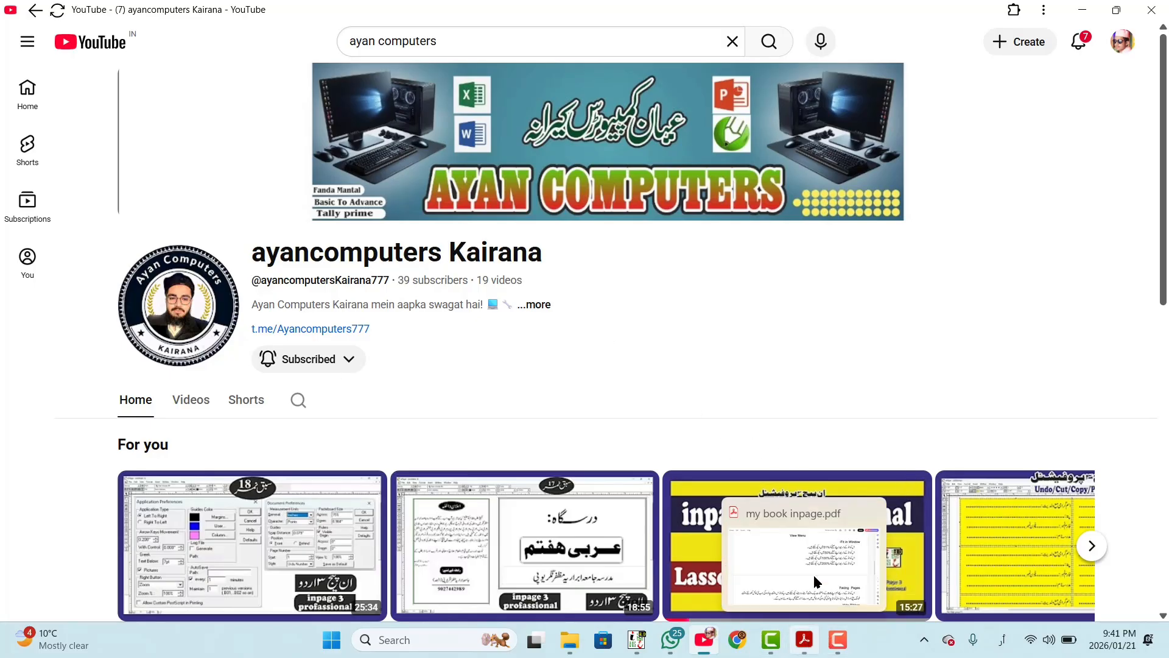
pyautogui.click(811, 555)
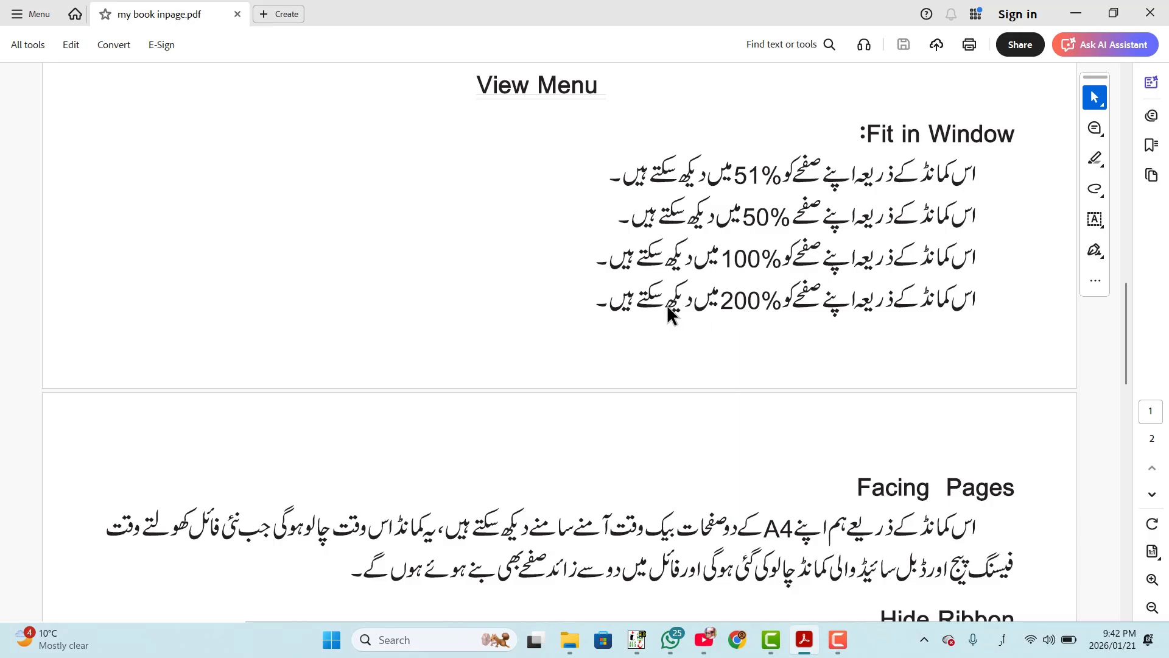
pyautogui.scroll(-5, 795, 382)
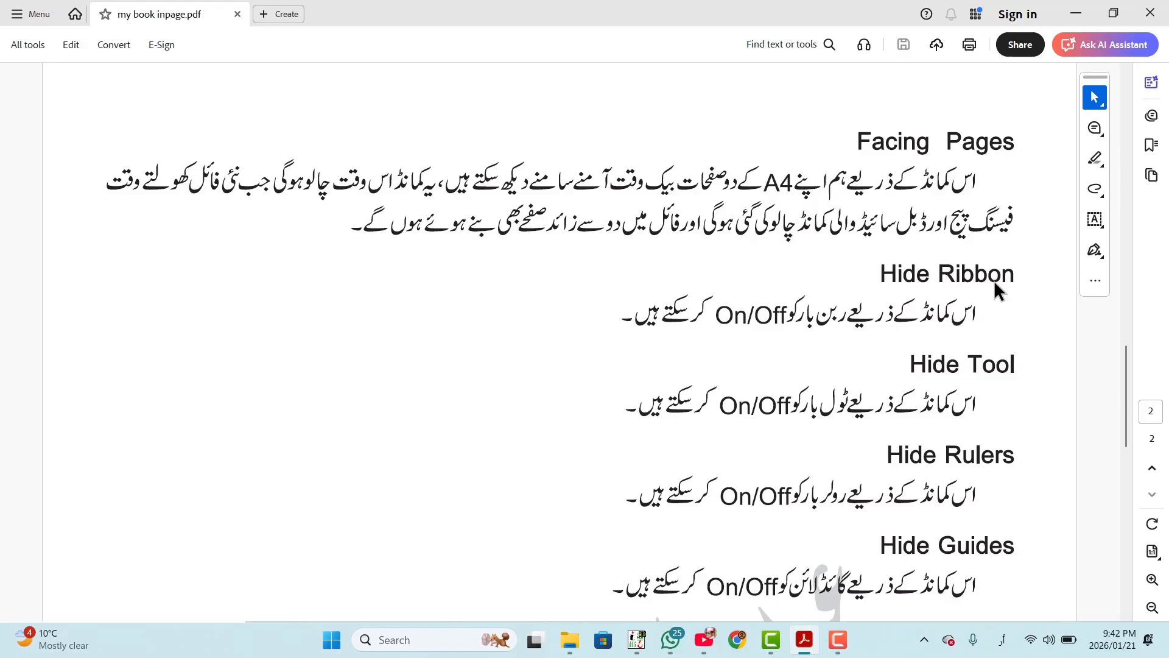
pyautogui.scroll(-3, 994, 281)
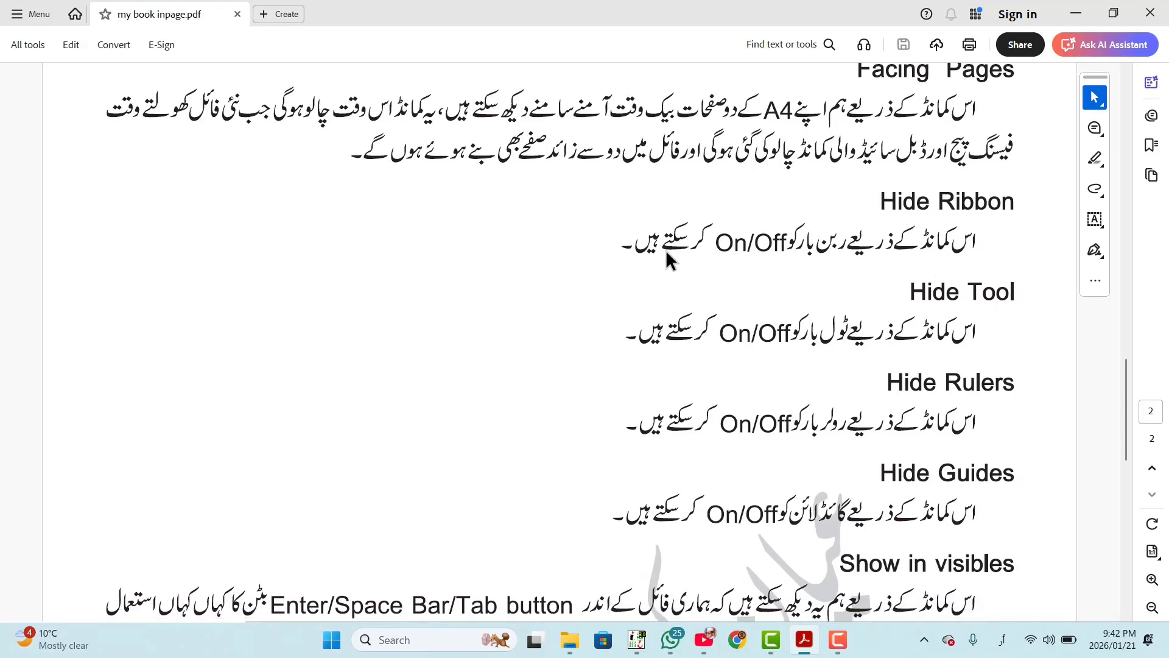
pyautogui.scroll(-3, 957, 318)
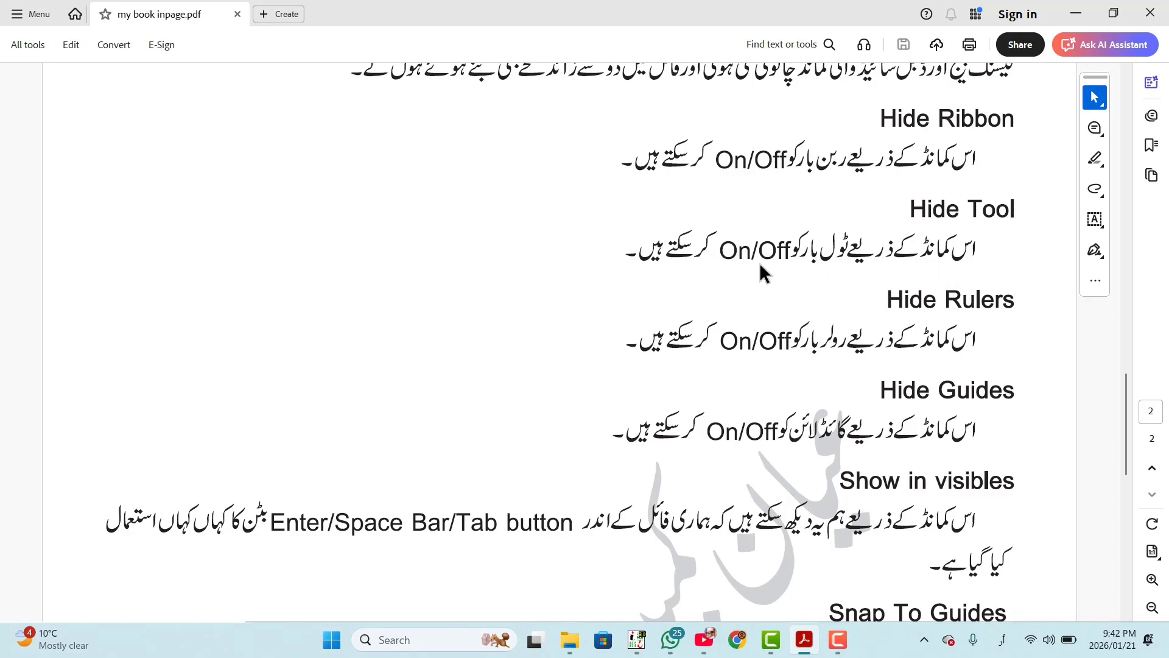
pyautogui.scroll(-6, 893, 314)
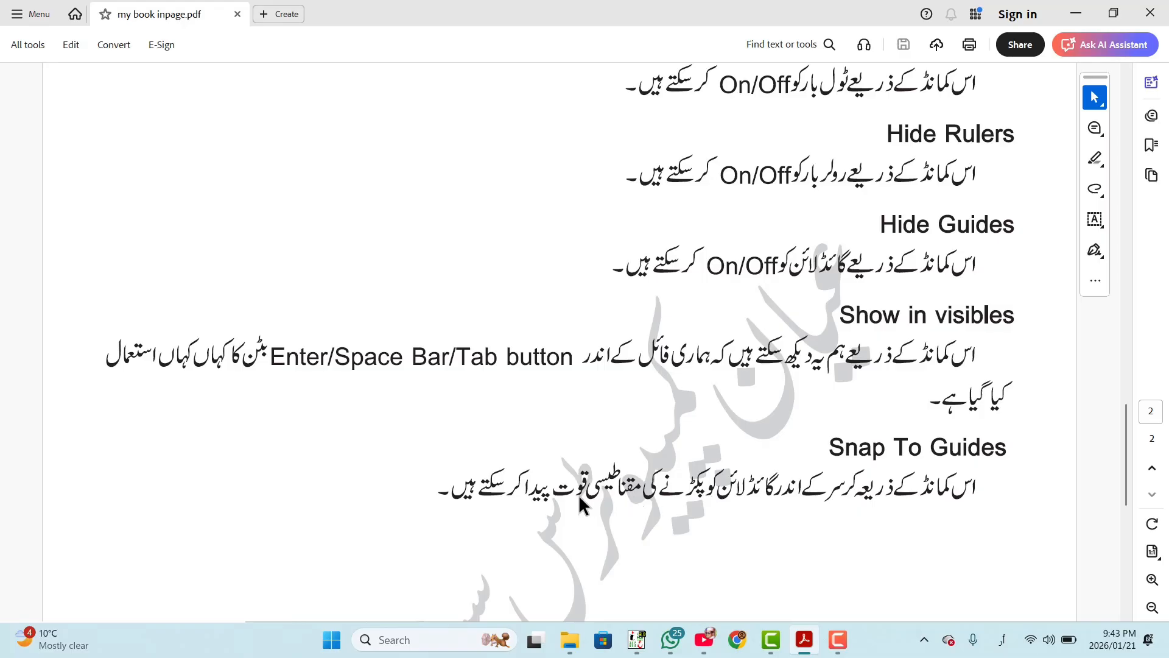
pyautogui.scroll(-3, 469, 489)
pyautogui.scroll(4, 468, 488)
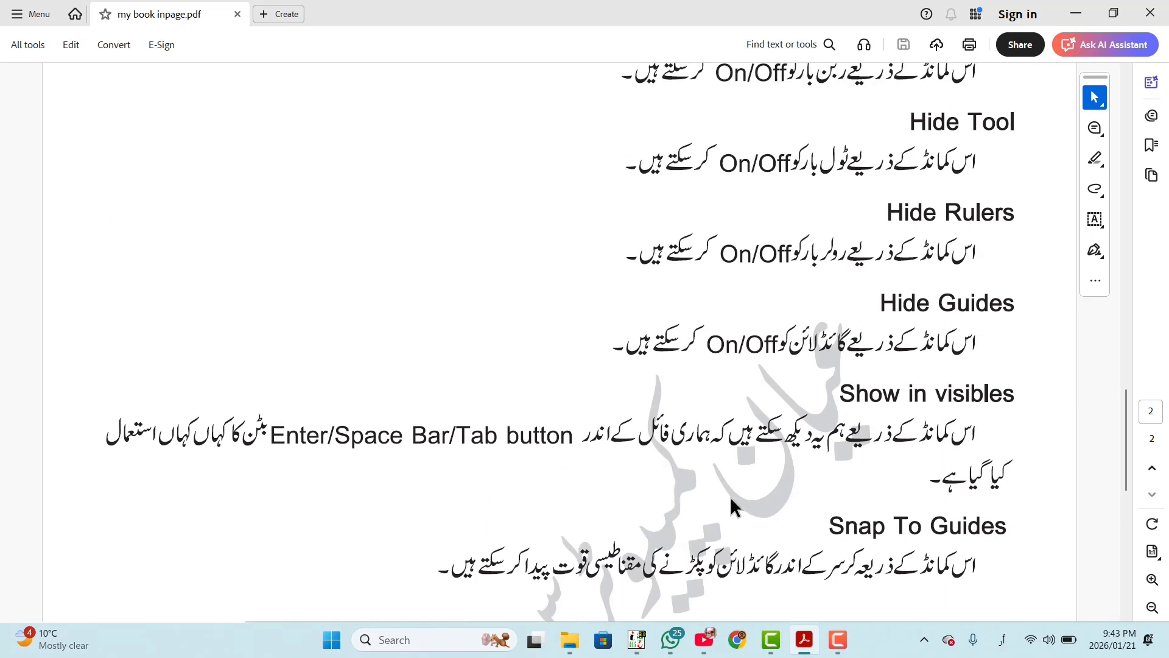
# Step: Switch back to HALATE HAZIRA.inp in InPage and display the complete page with Fit in Window
pyautogui.moveTo(637, 643)
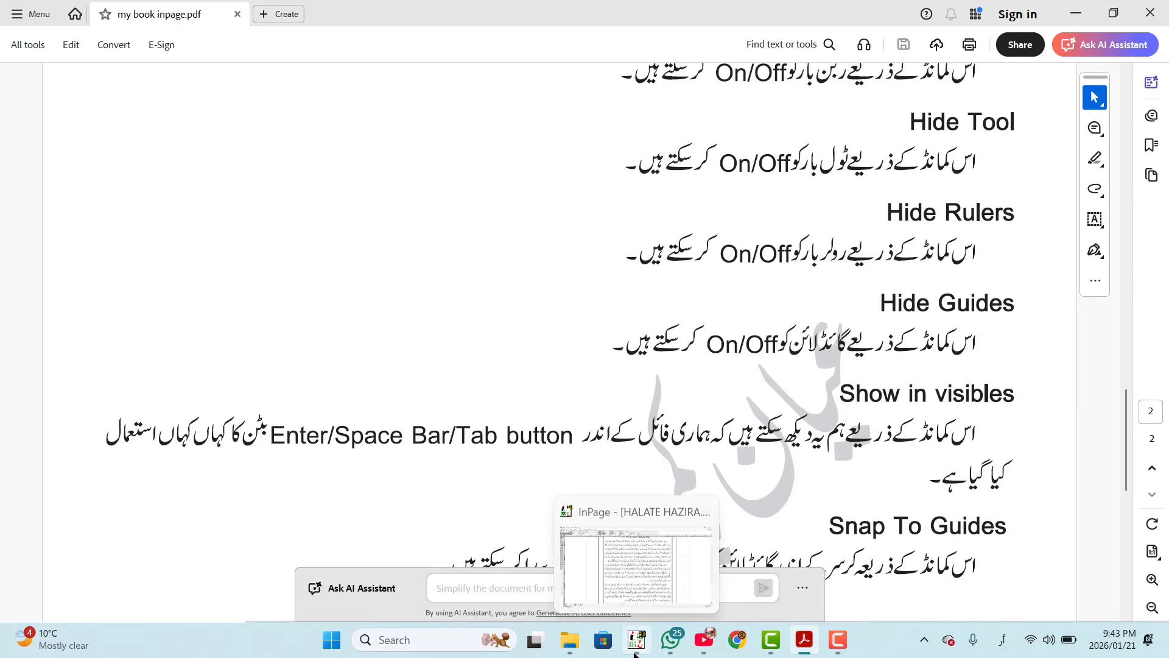
pyautogui.click(637, 584)
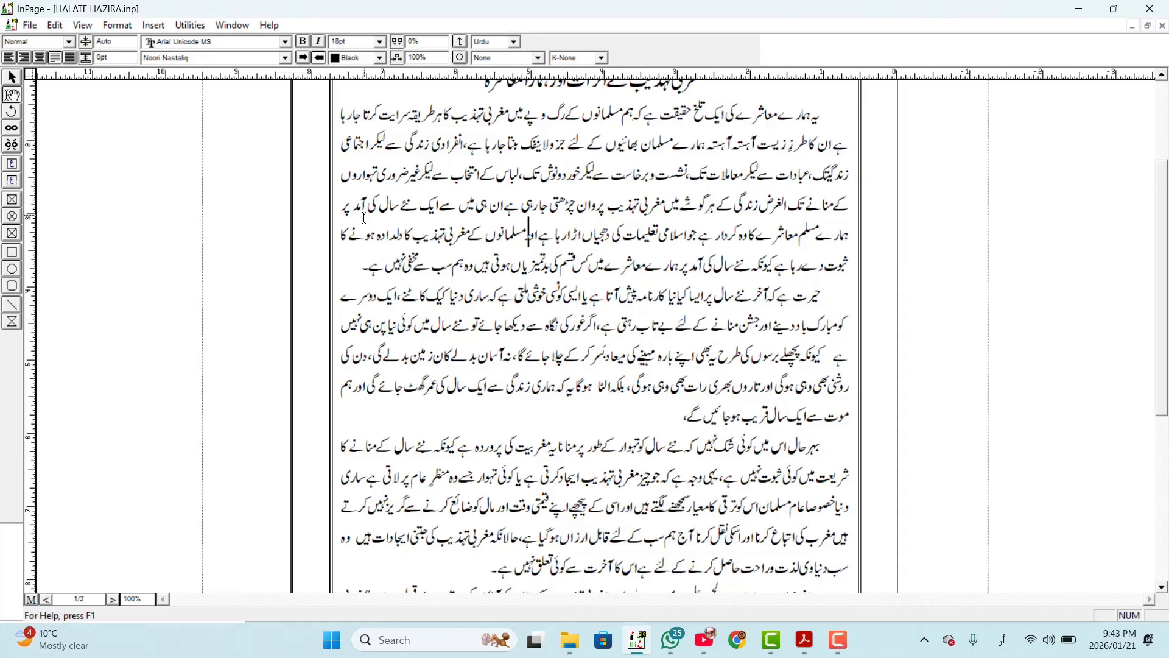
pyautogui.scroll(2, 364, 217)
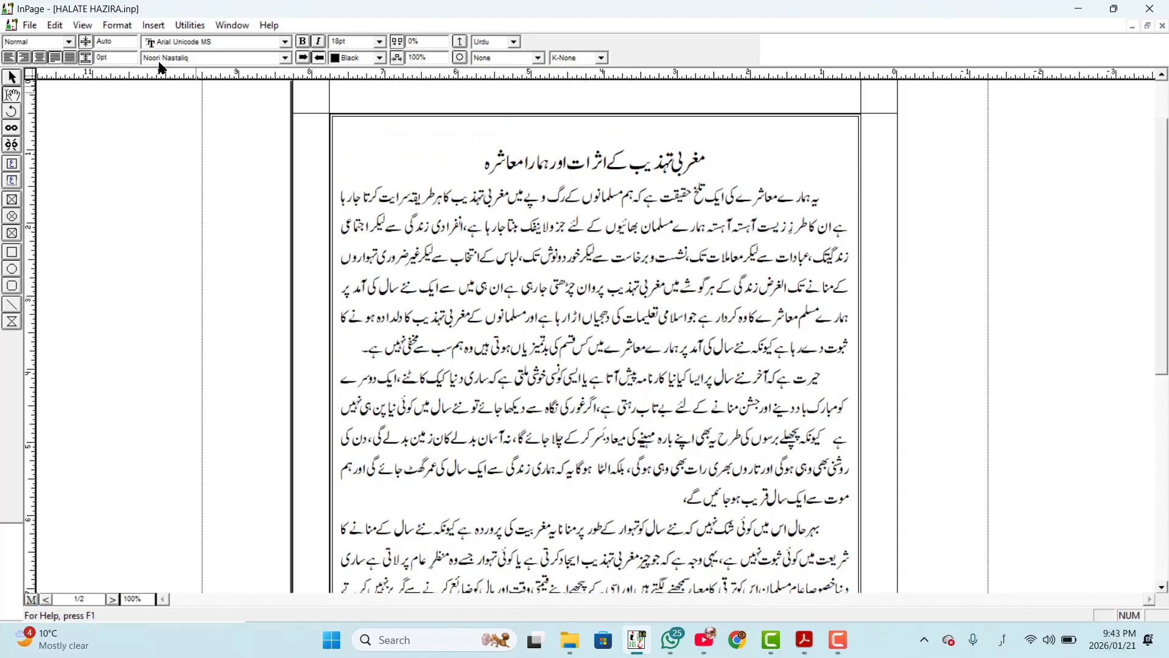
pyautogui.click(80, 27)
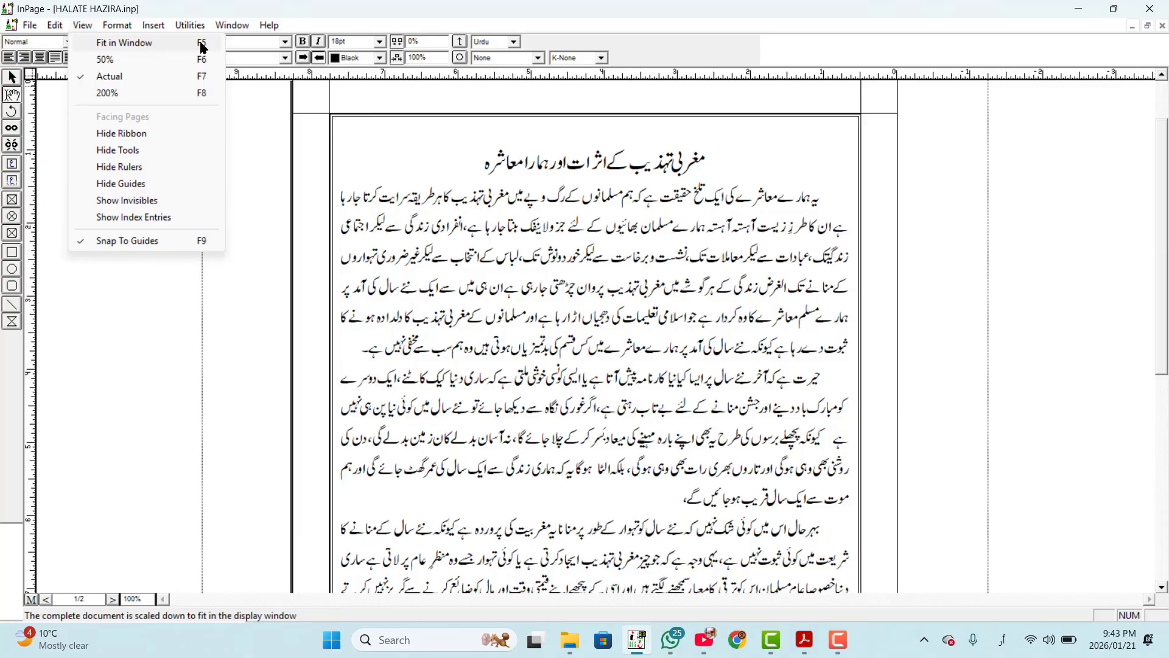
pyautogui.click(553, 288)
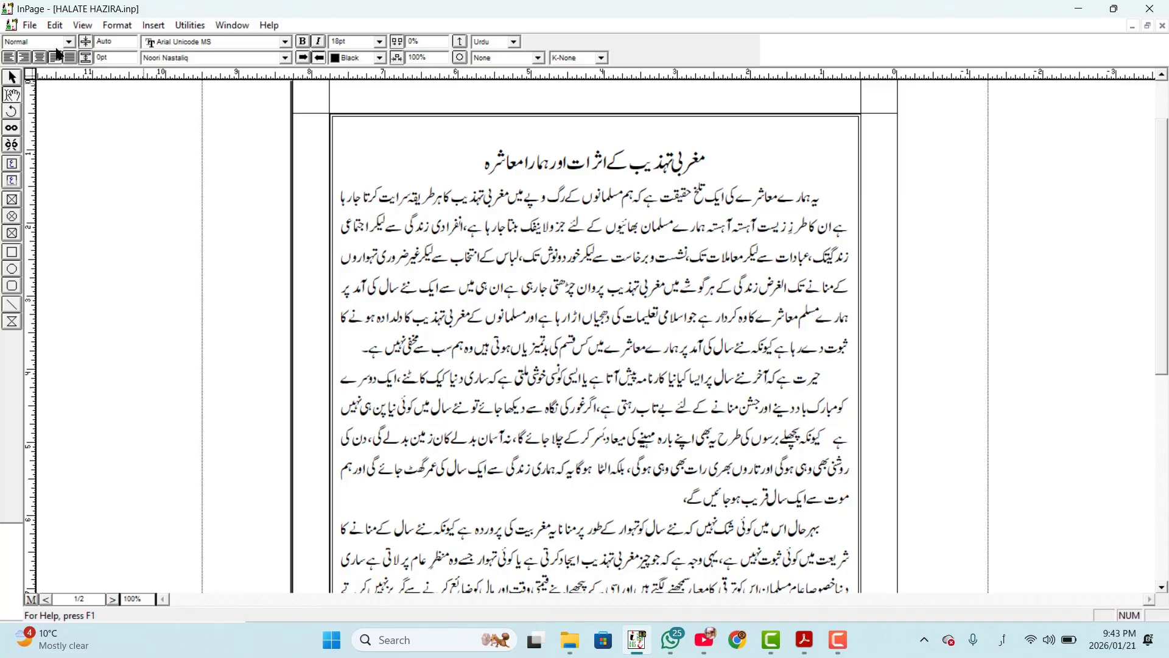
pyautogui.click(80, 26)
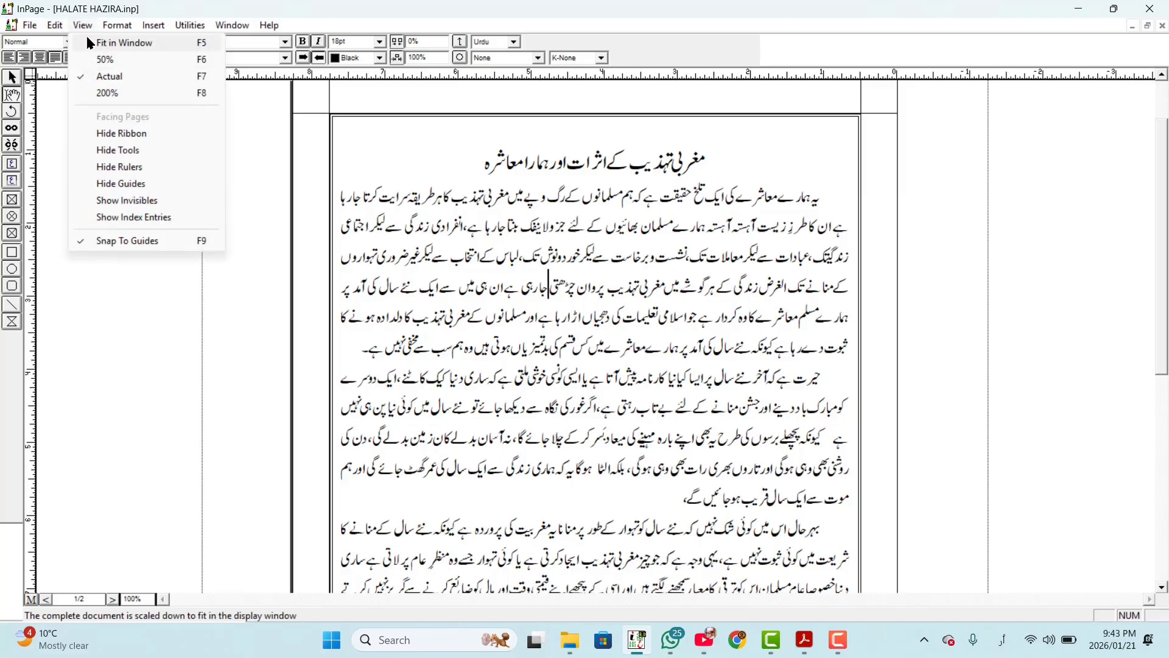
pyautogui.click(97, 45)
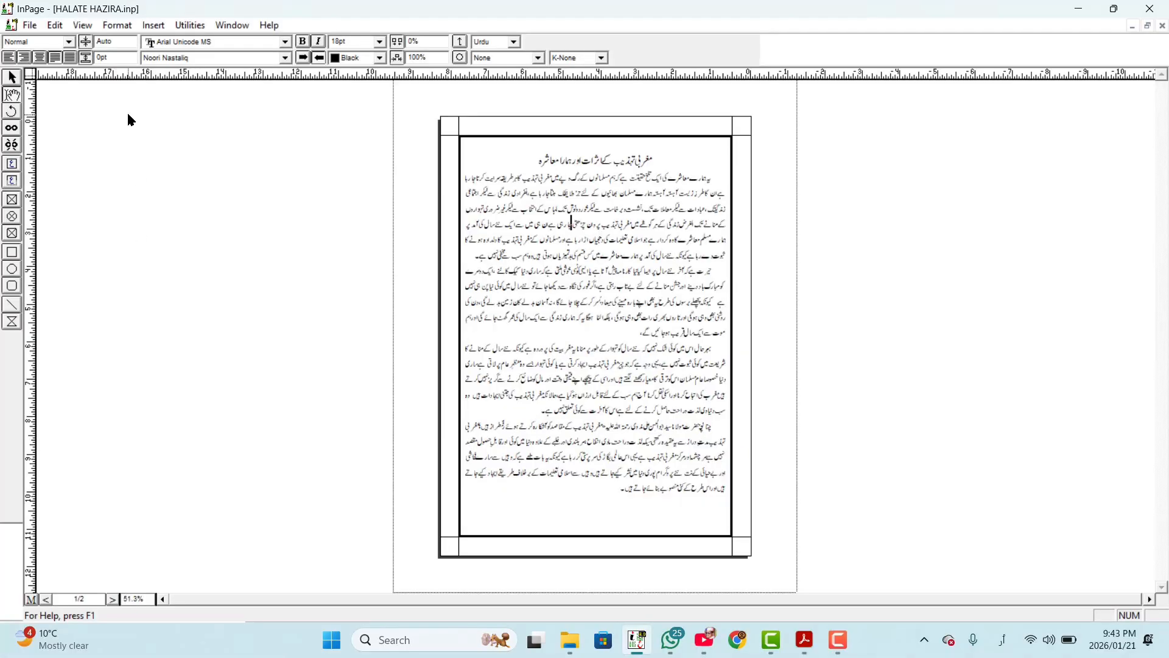
# Step: Display the article page at 50% and at its actual size of 100%
pyautogui.click(81, 27)
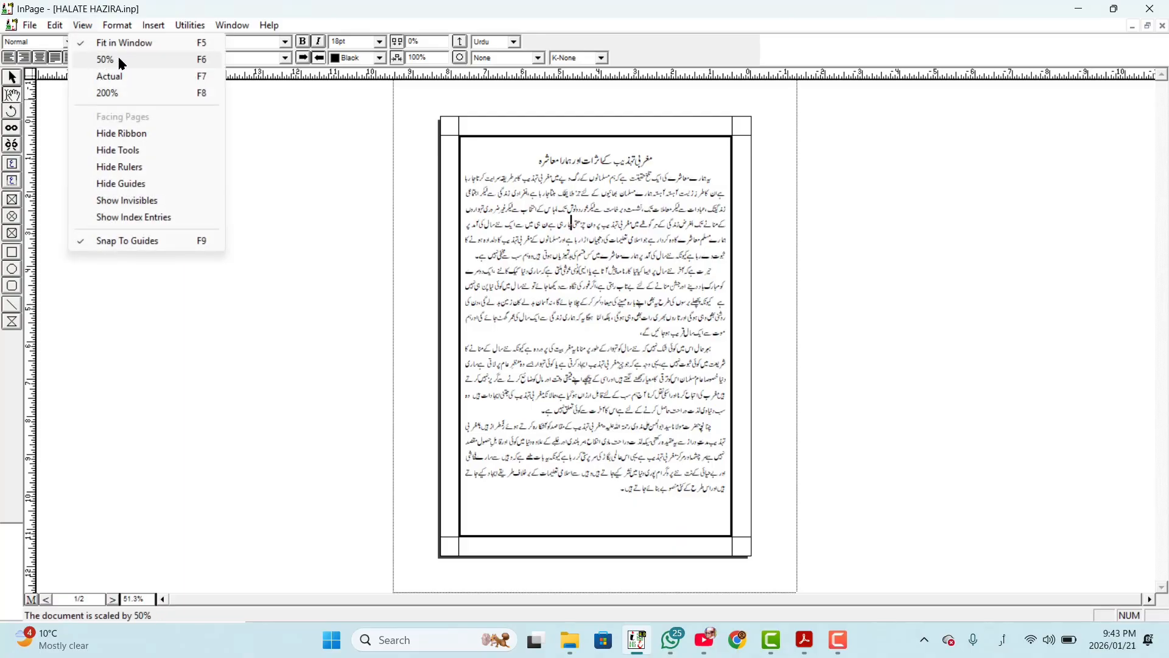
pyautogui.click(205, 66)
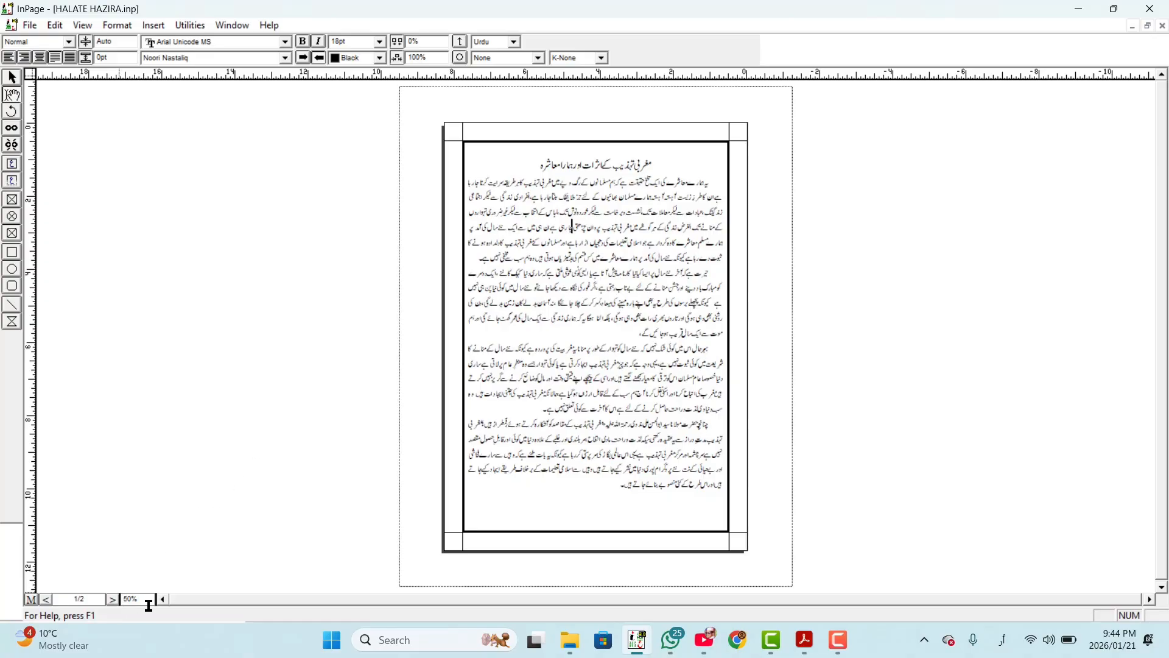
pyautogui.click(84, 27)
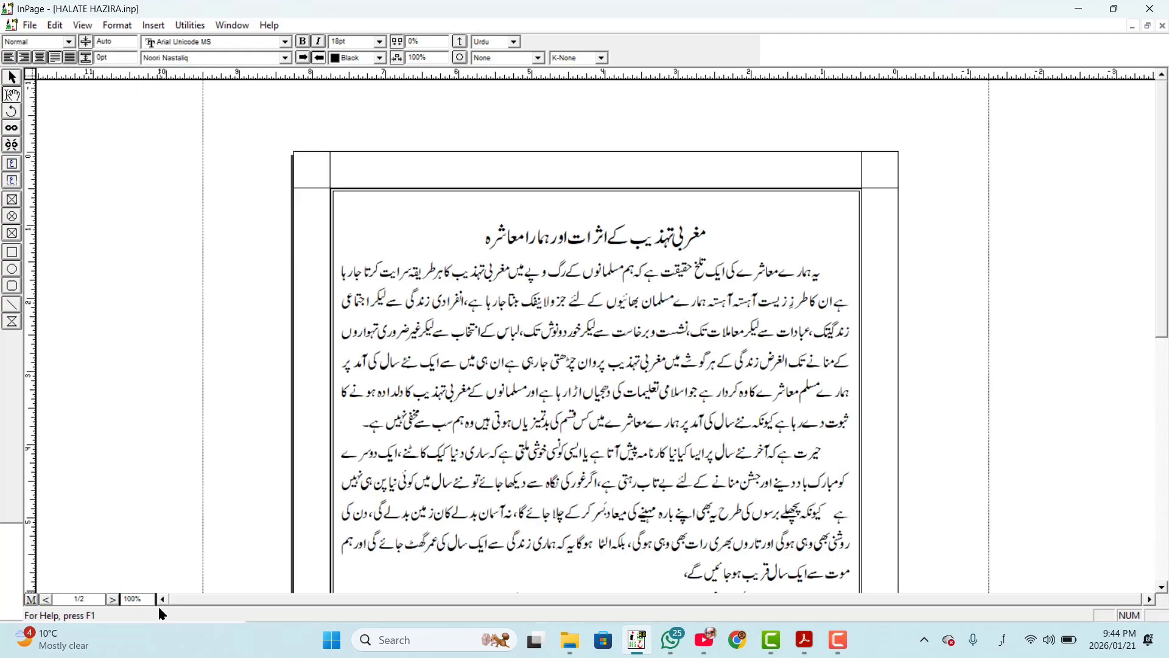
# Step: Enlarge the article page to 200% and view its heading
pyautogui.click(82, 25)
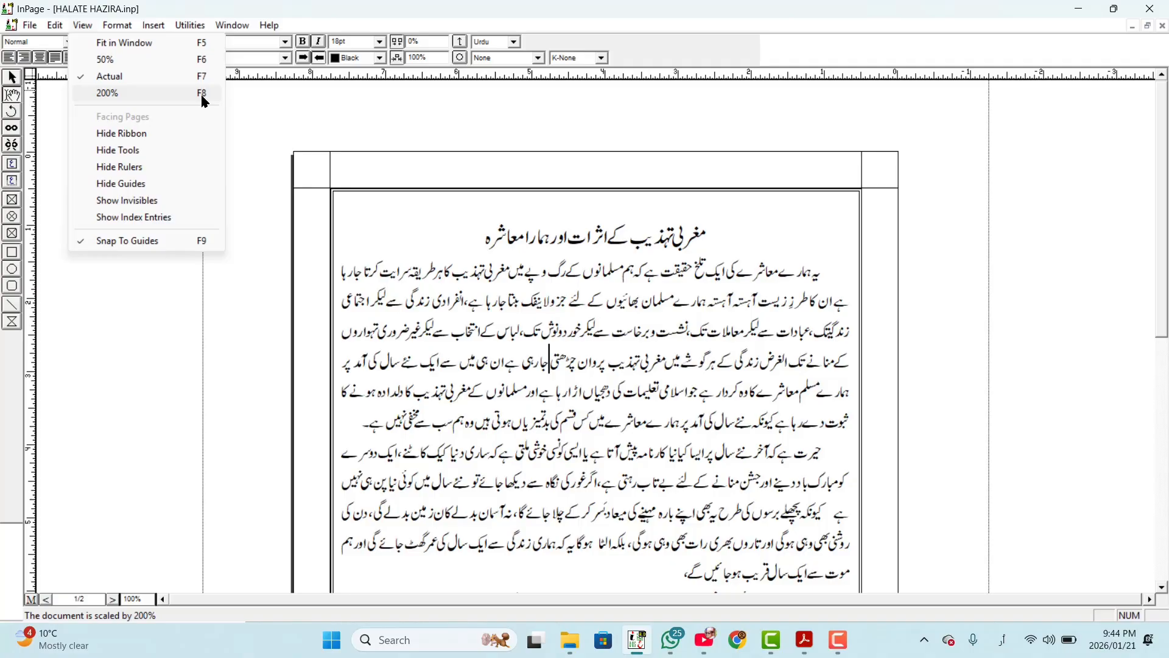
pyautogui.click(176, 89)
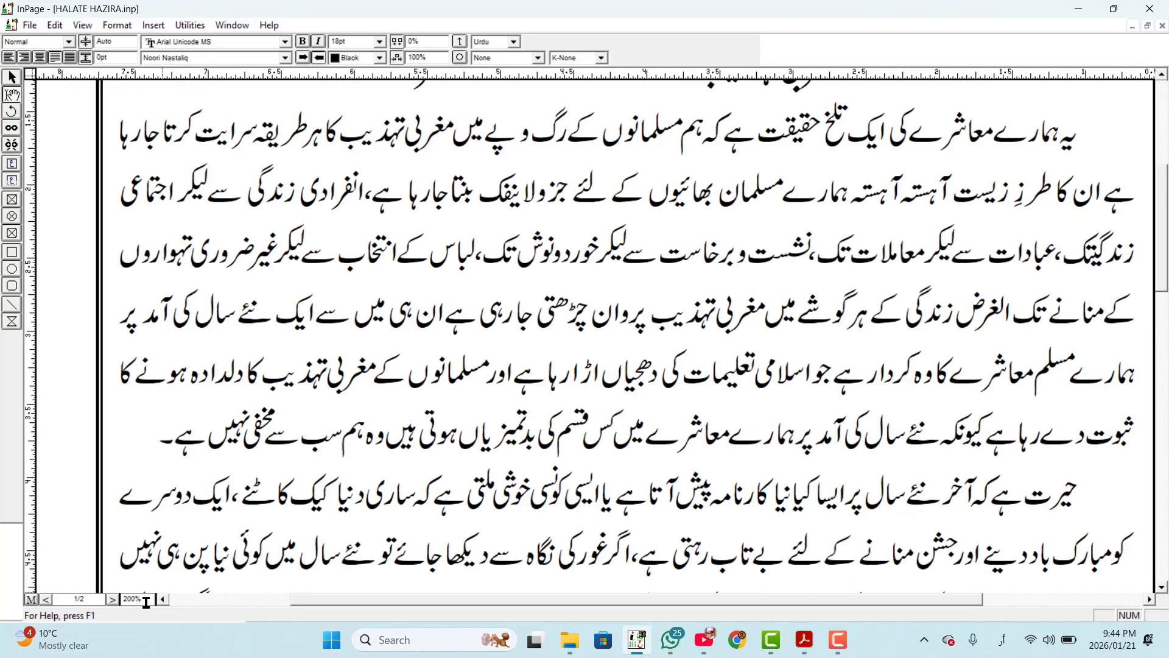
pyautogui.scroll(5, 183, 353)
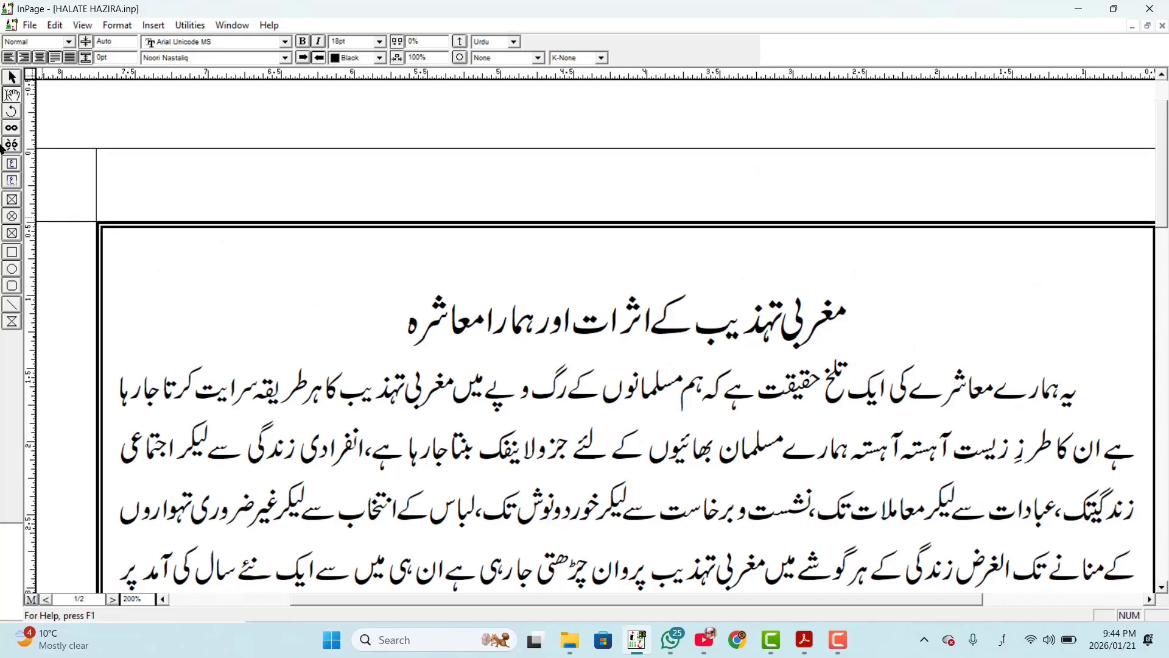
# Step: Create a new A4 portrait document with Double Sided and Facing Pages enabled
pyautogui.click(84, 25)
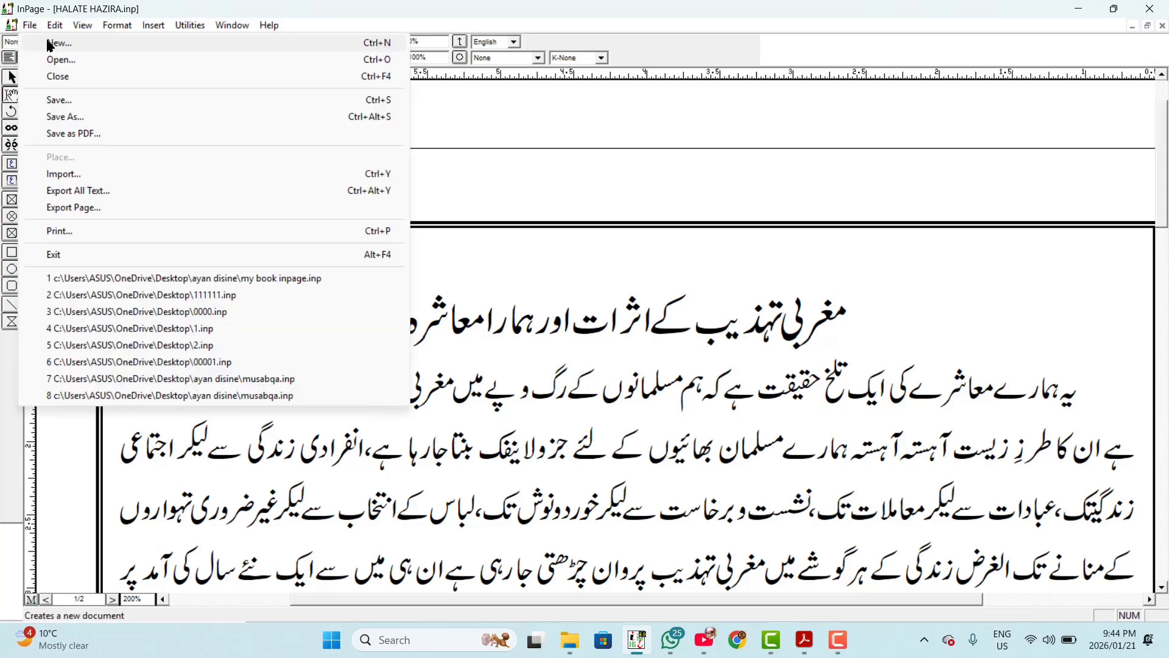
pyautogui.click(55, 43)
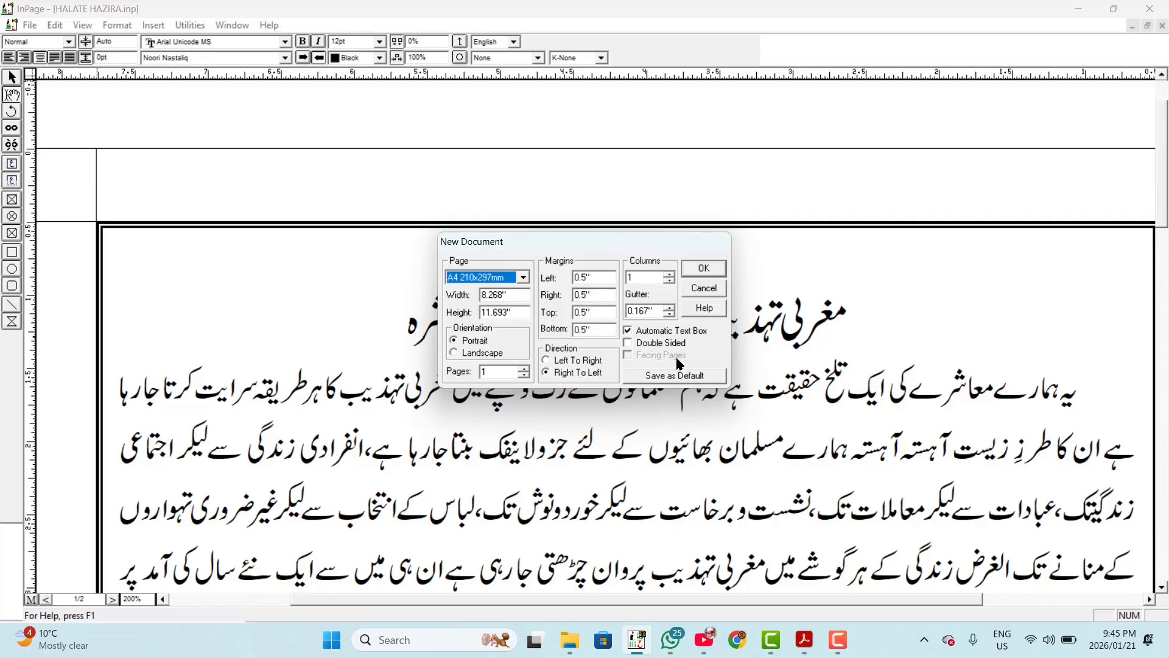
pyautogui.click(628, 343)
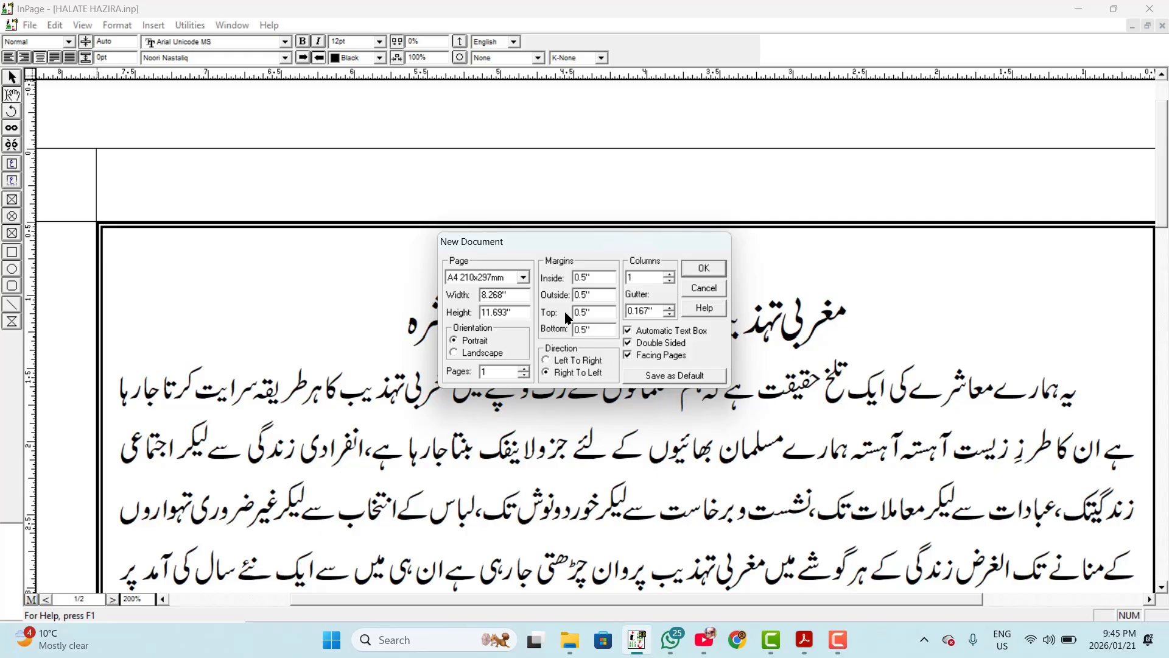
pyautogui.click(701, 272)
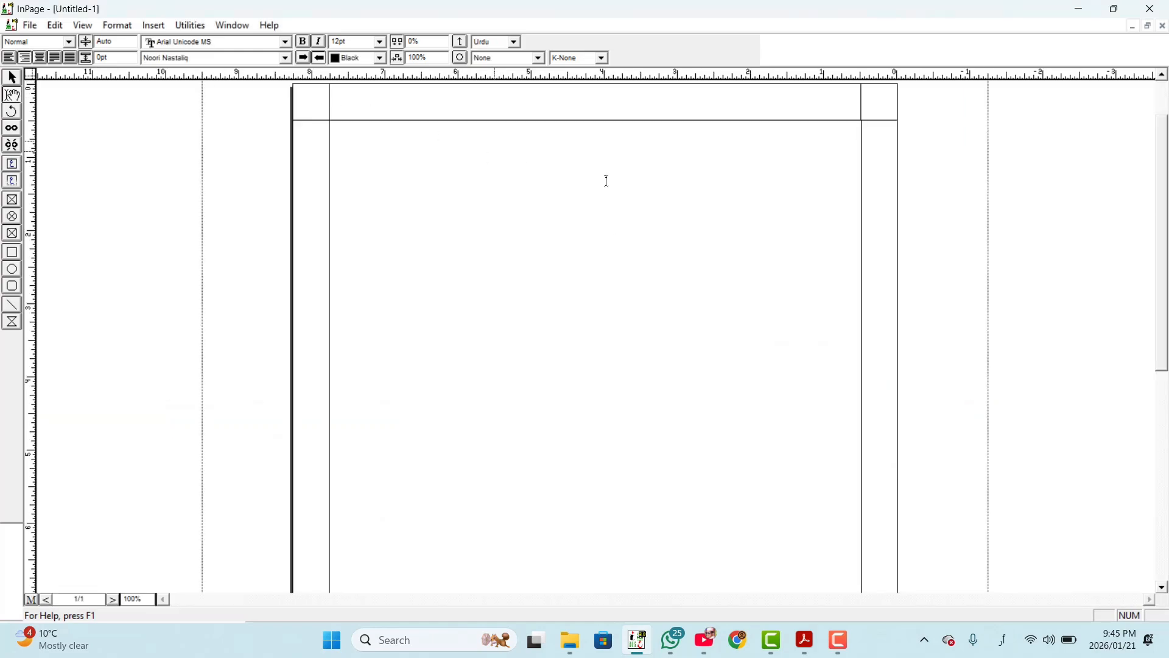
# Step: Check the Facing Pages view option, and add empty paragraphs to the blank document until it reaches page 3
pyautogui.click(89, 27)
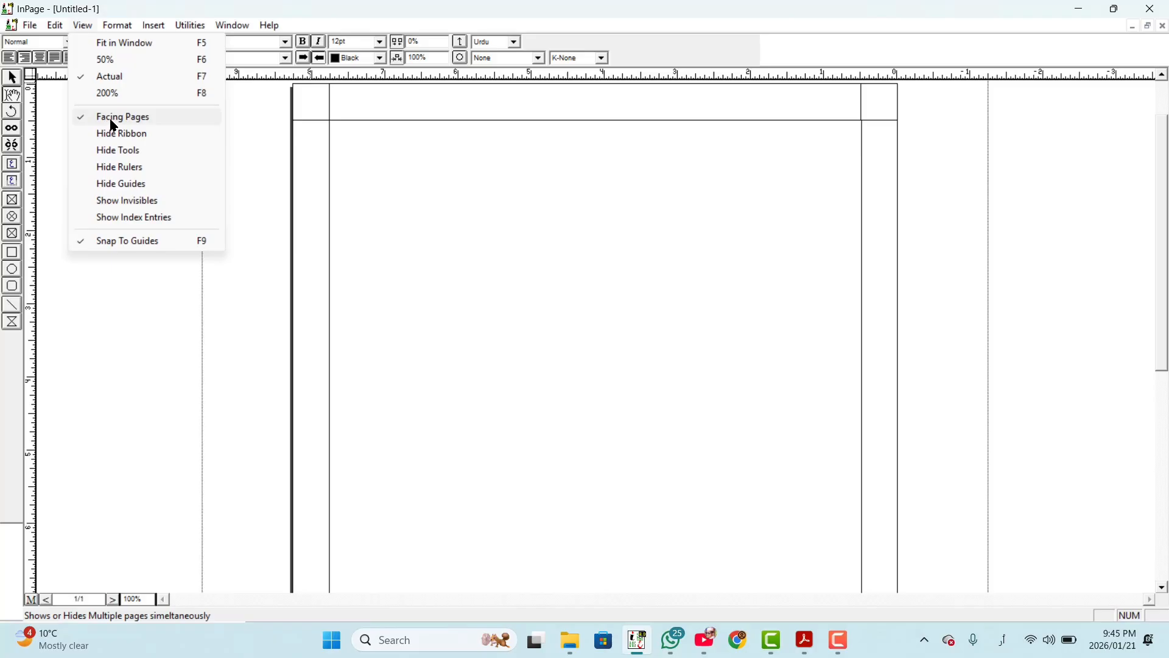
pyautogui.click(422, 200)
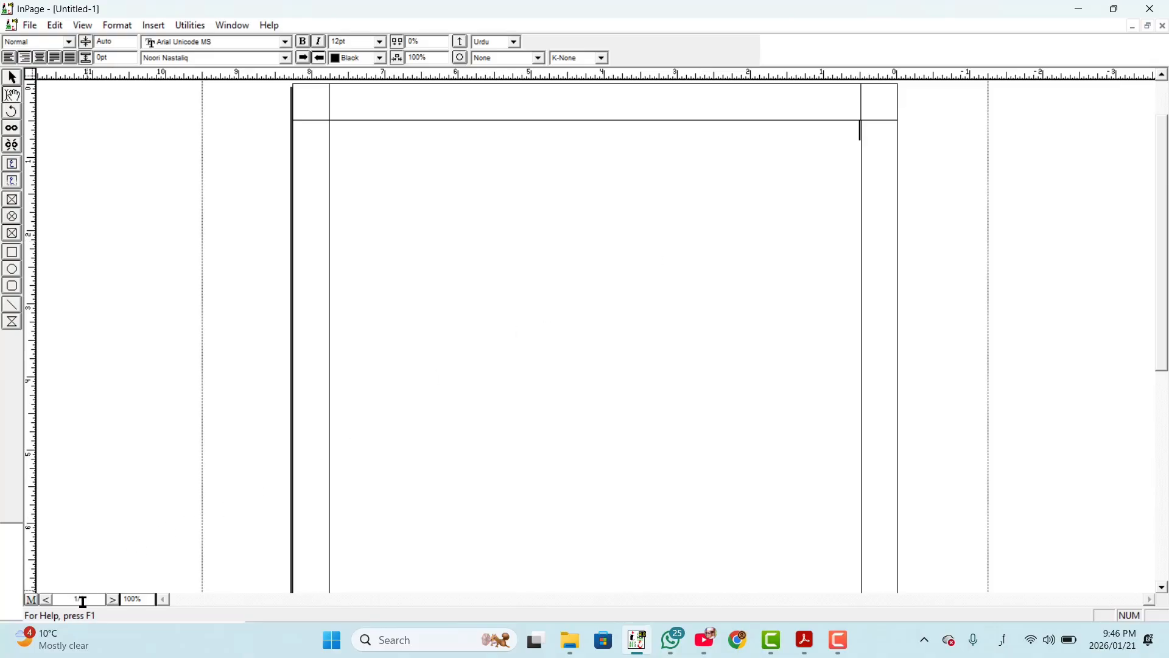
pyautogui.press('Return')
pyautogui.press('Return')
pyautogui.press('Return')
pyautogui.press('Return')
pyautogui.press('Return')
pyautogui.press('Return')
pyautogui.press('Return')
pyautogui.press('Return')
pyautogui.press('Return')
pyautogui.press('Return')
pyautogui.press('Return')
pyautogui.press('Return')
pyautogui.press('Return')
pyautogui.press('Return')
pyautogui.press('Return')
pyautogui.press('Return')
pyautogui.press('Return')
pyautogui.press('Return')
pyautogui.press('Return')
pyautogui.press('Return')
pyautogui.press('Return')
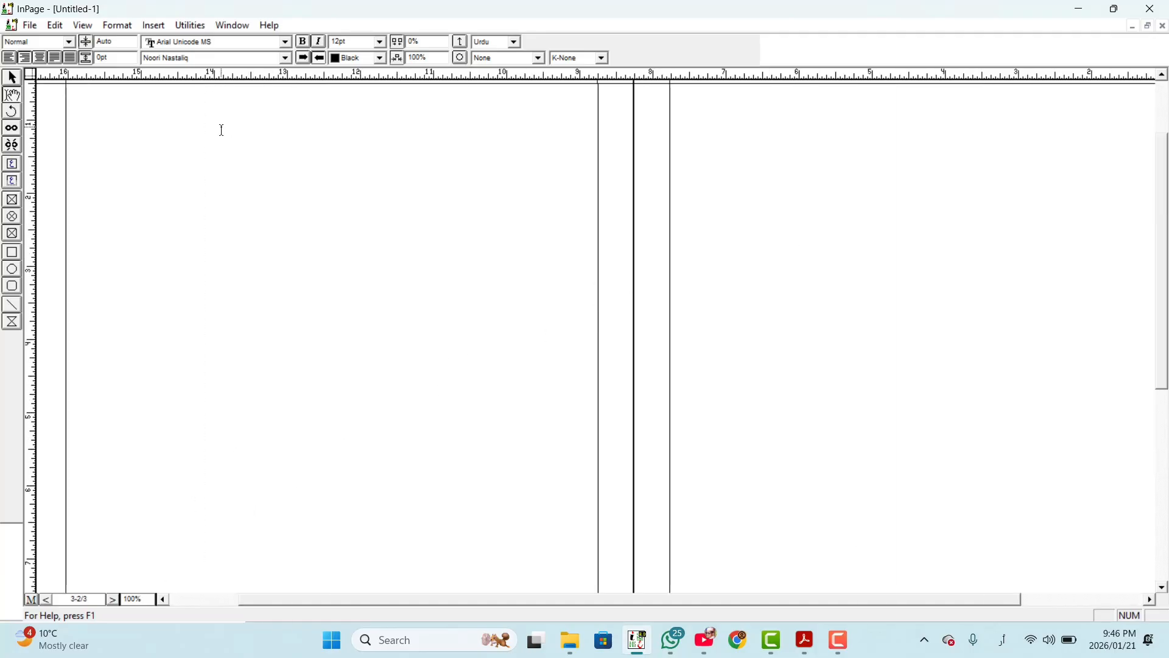
# Step: Scale the view to 50% to show facing pages 2 and 3 side by side
pyautogui.click(56, 26)
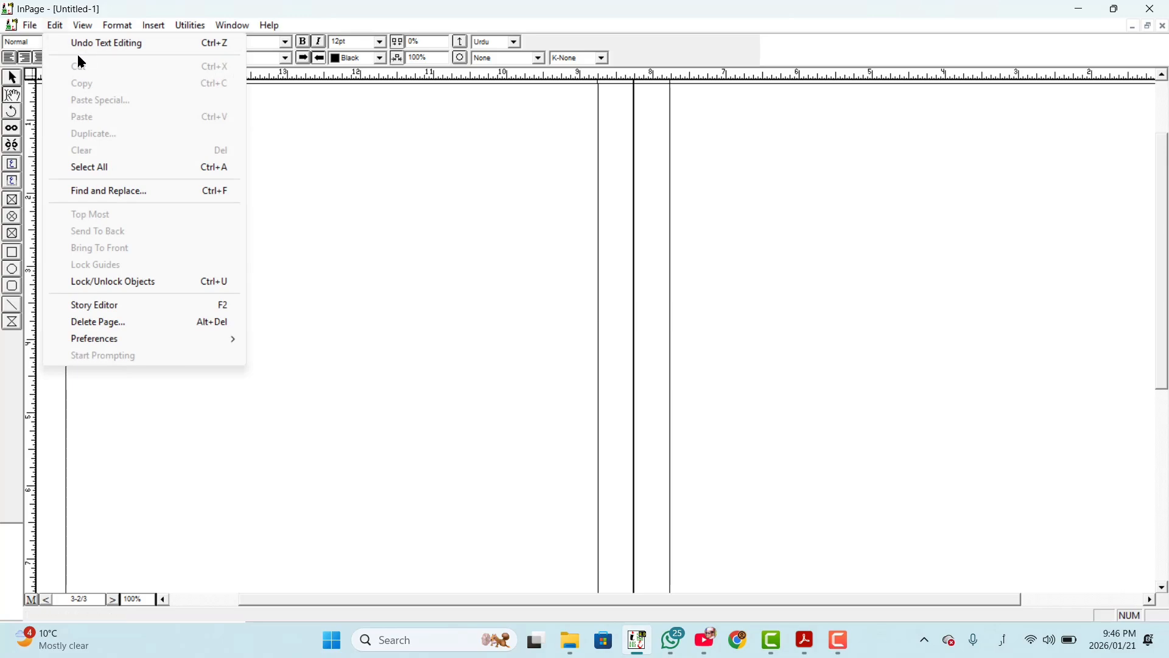
pyautogui.moveTo(83, 25)
pyautogui.click(104, 58)
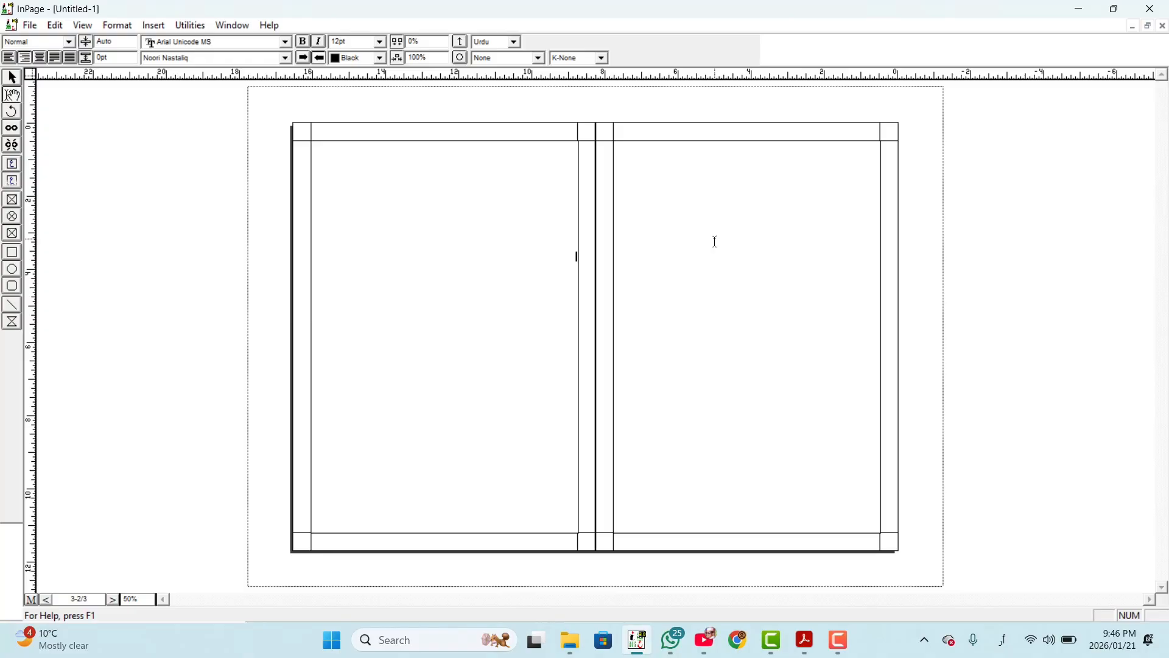
# Step: Close the untitled double-sided document without saving it, returning to the article
pyautogui.click(85, 27)
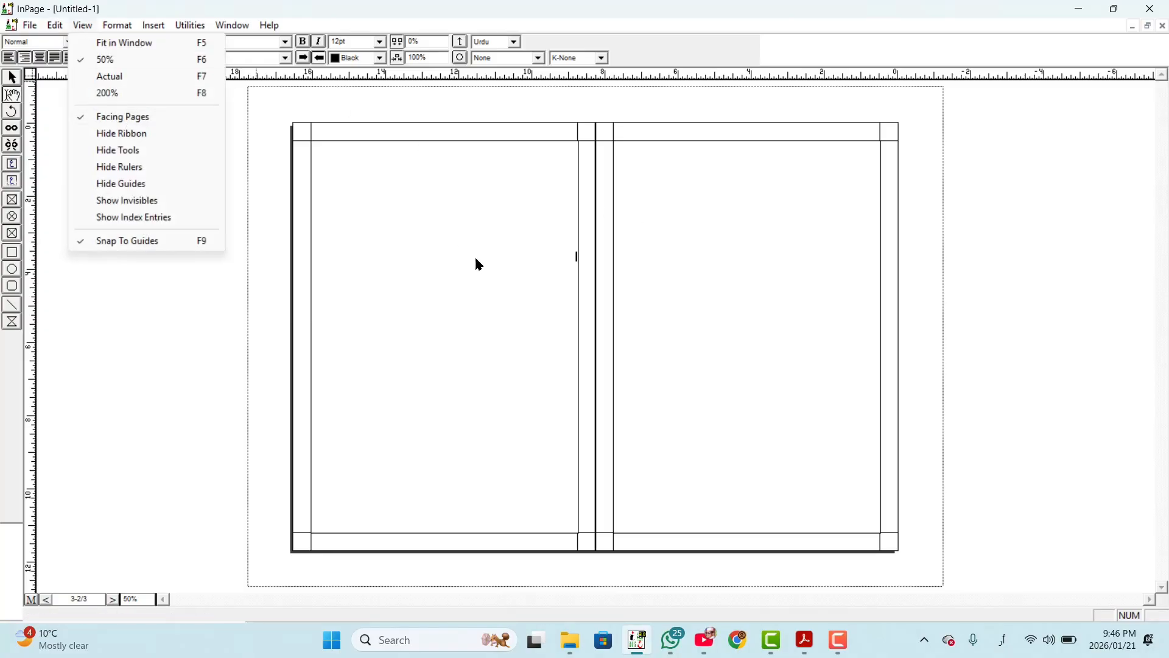
pyautogui.click(487, 275)
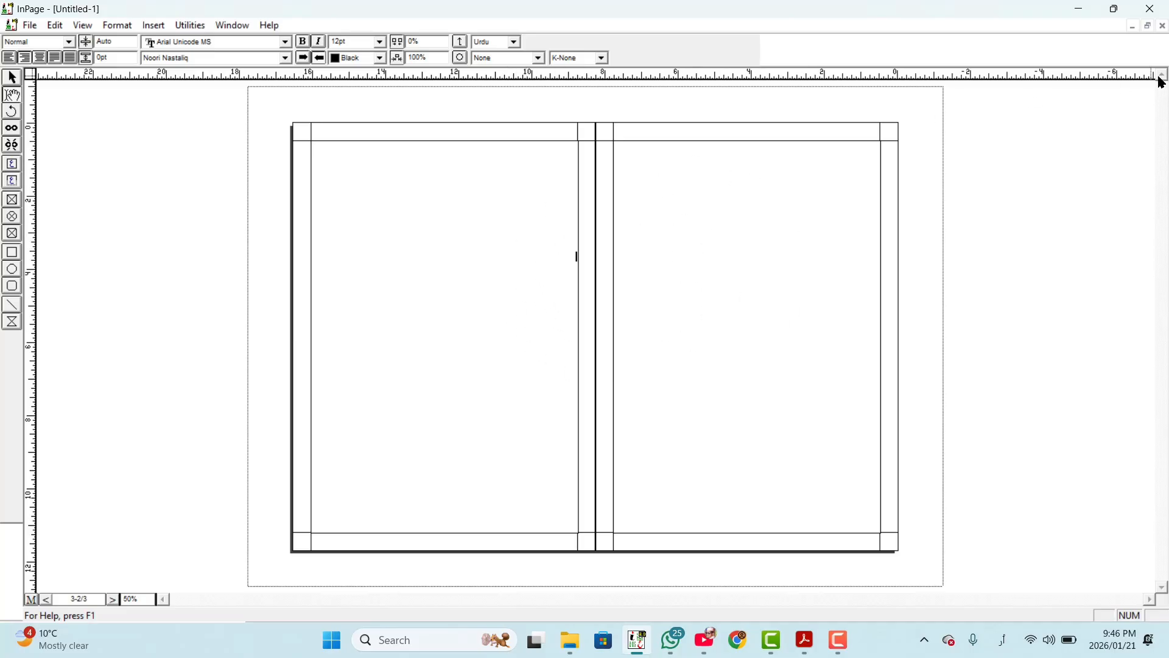
pyautogui.click(1163, 26)
pyautogui.click(584, 350)
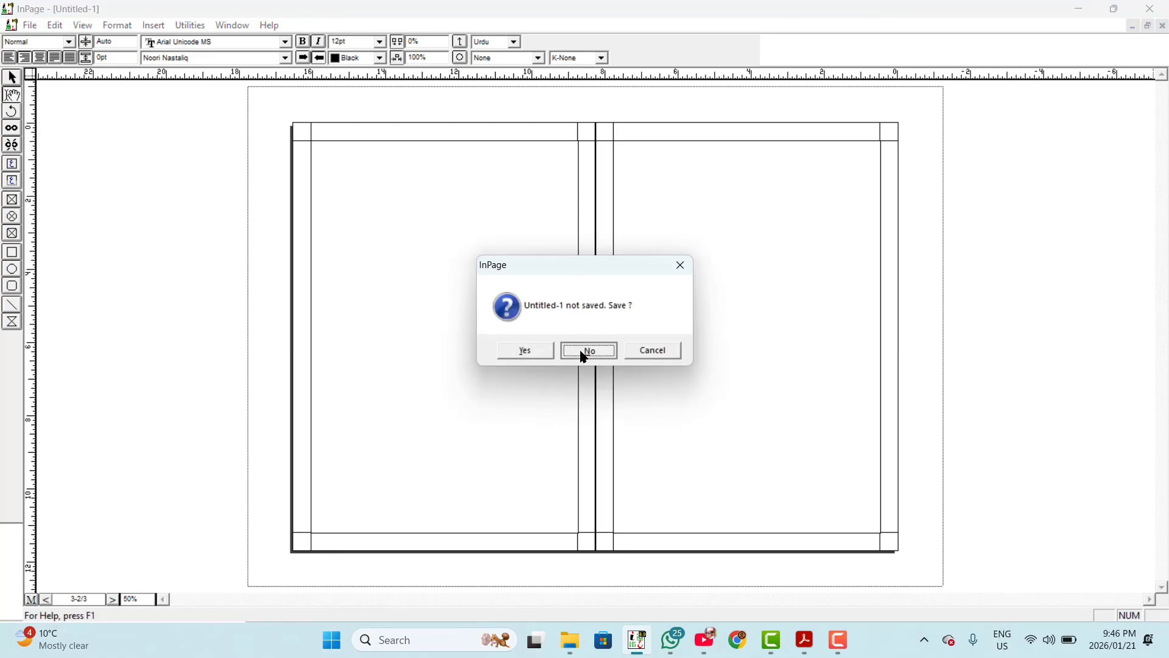
# Step: Hide the ribbon above the article page, and show it again
pyautogui.click(89, 26)
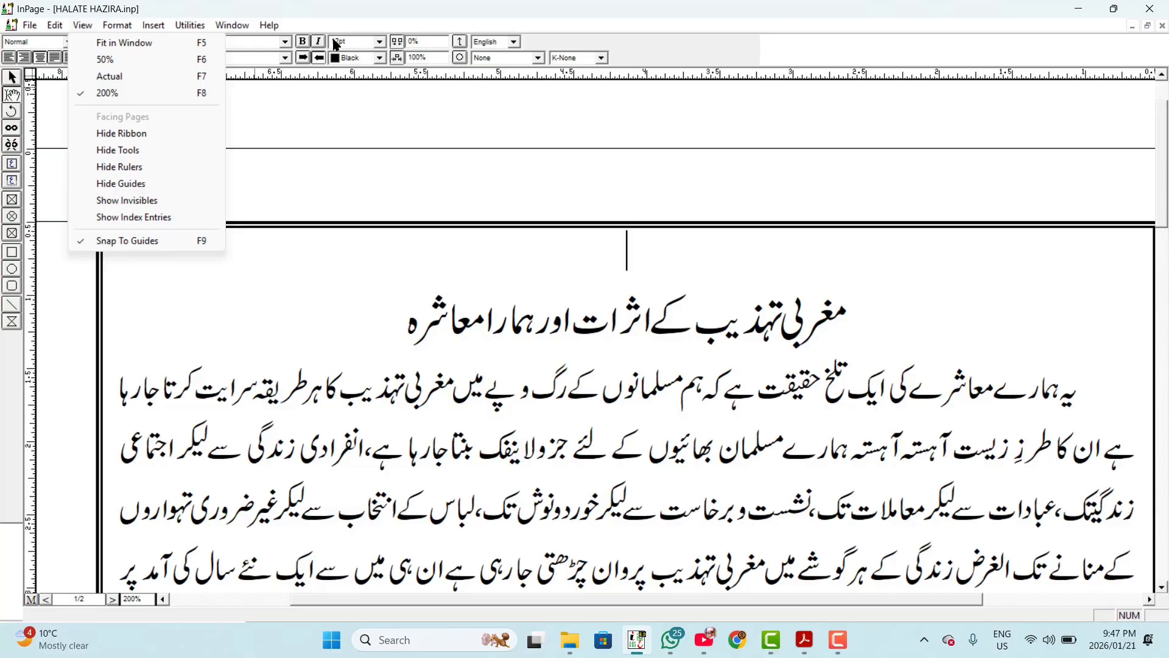
pyautogui.click(173, 133)
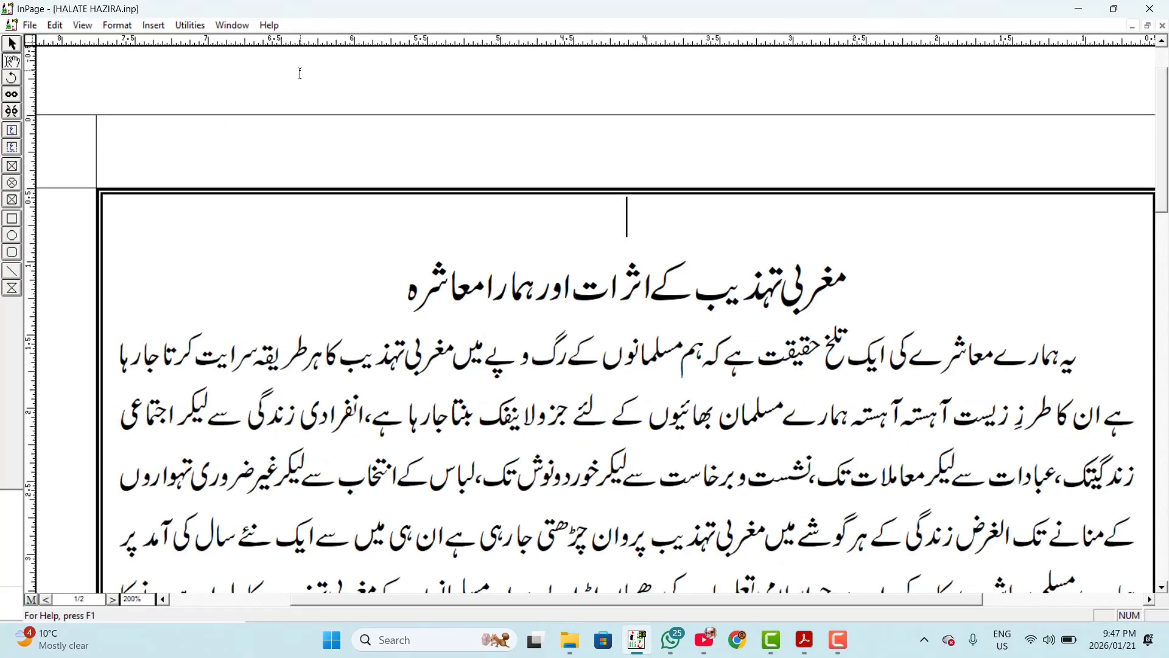
pyautogui.click(82, 26)
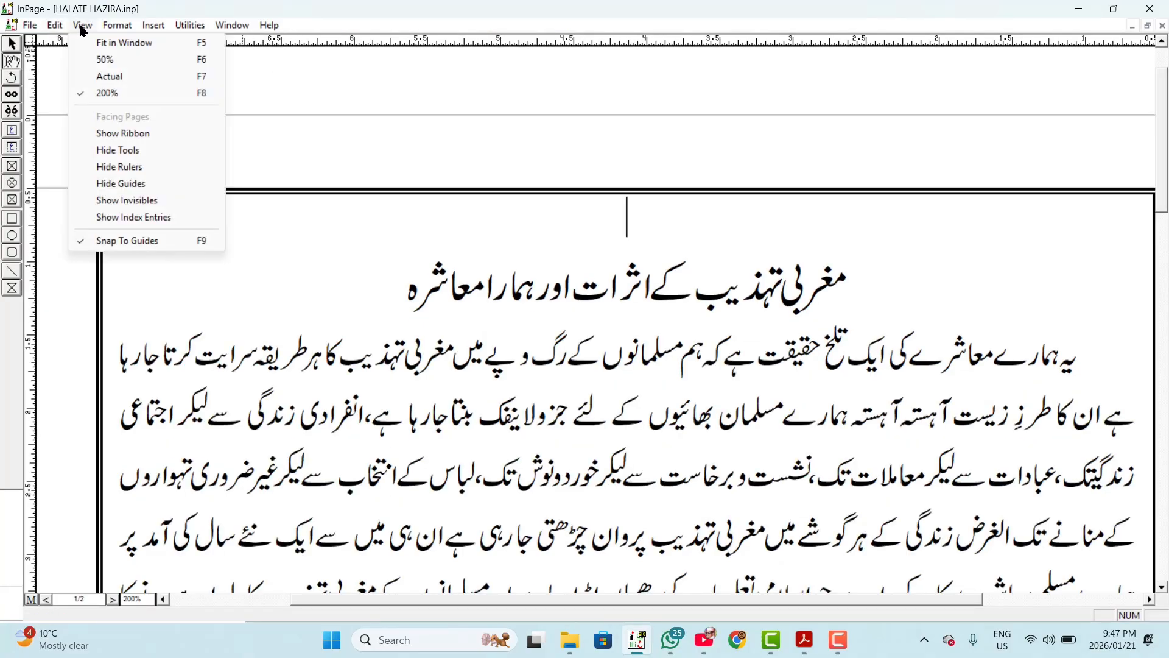
pyautogui.click(122, 133)
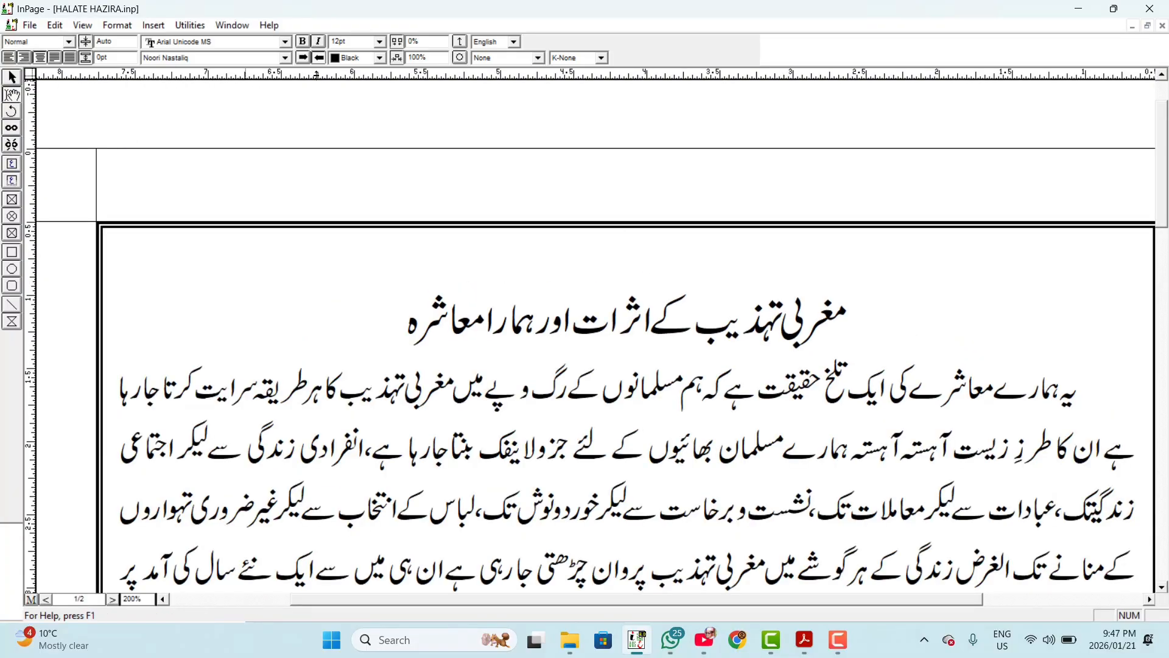
# Step: Hide the drawing tools beside the article page, and show them again
pyautogui.click(84, 26)
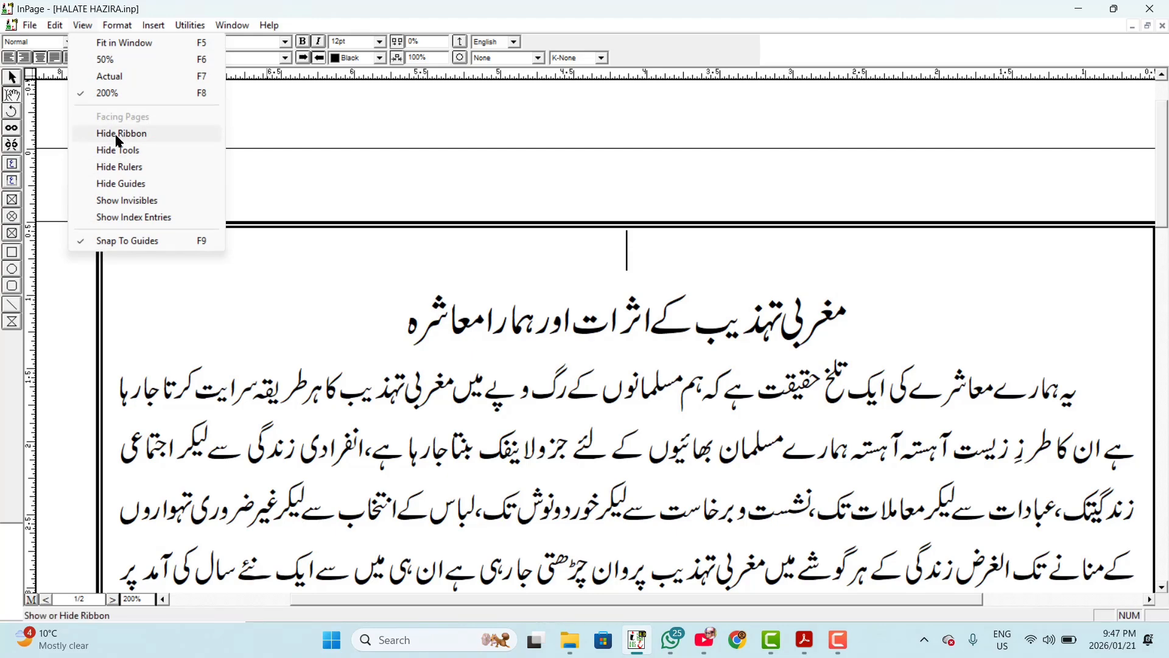
pyautogui.click(116, 150)
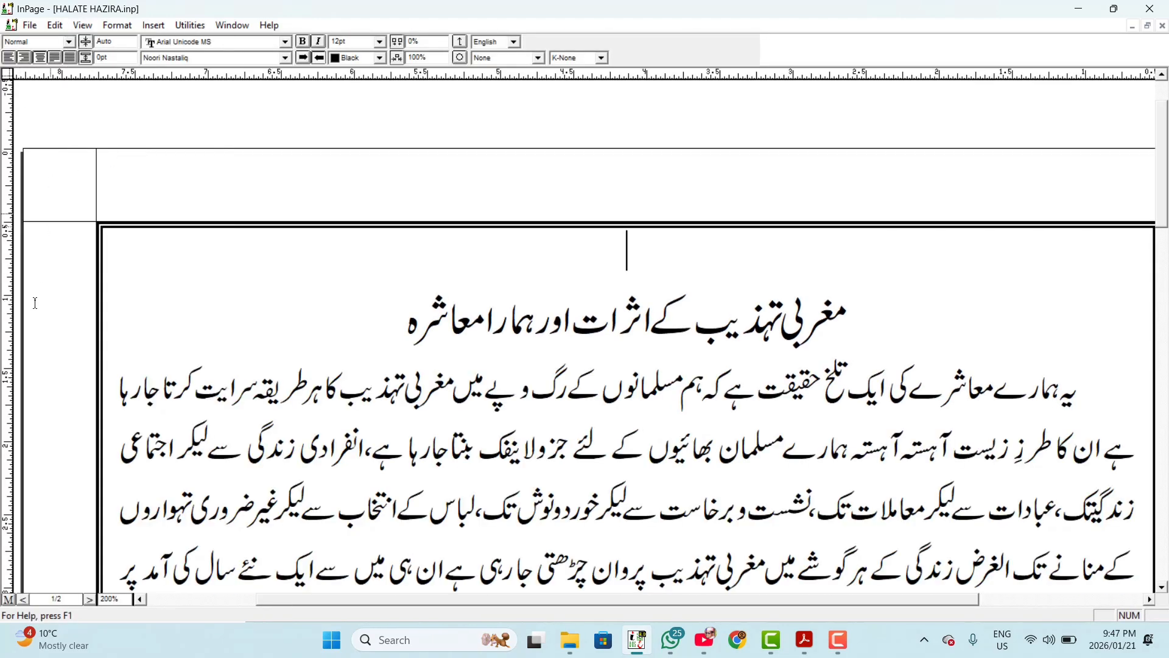
pyautogui.click(116, 26)
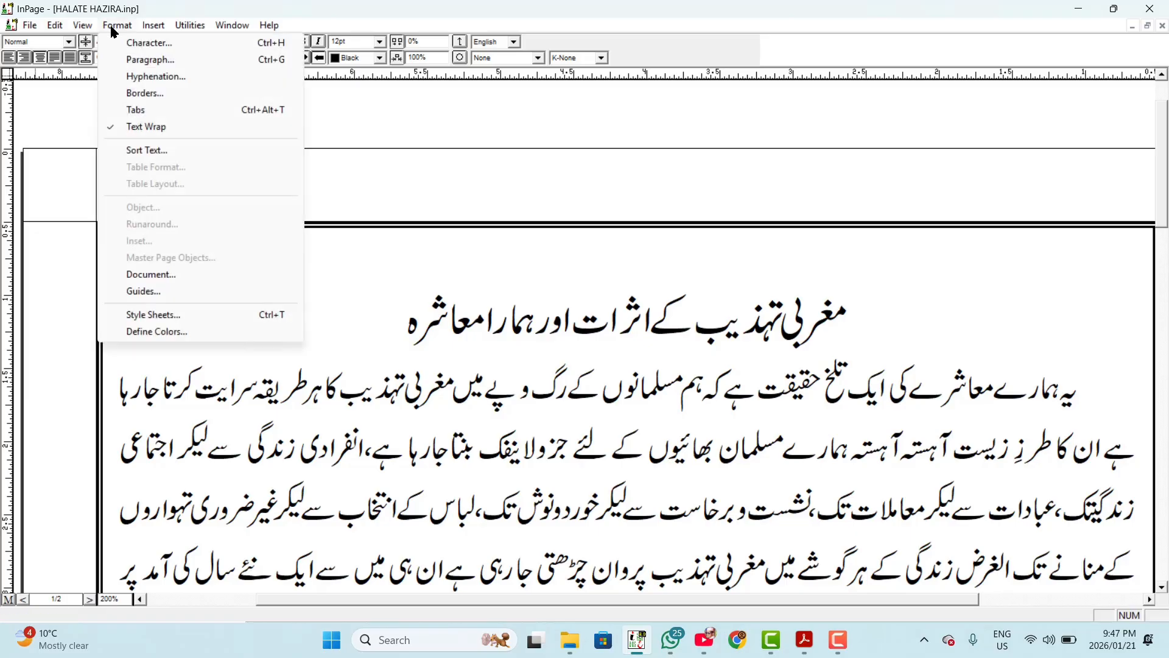
pyautogui.moveTo(82, 25)
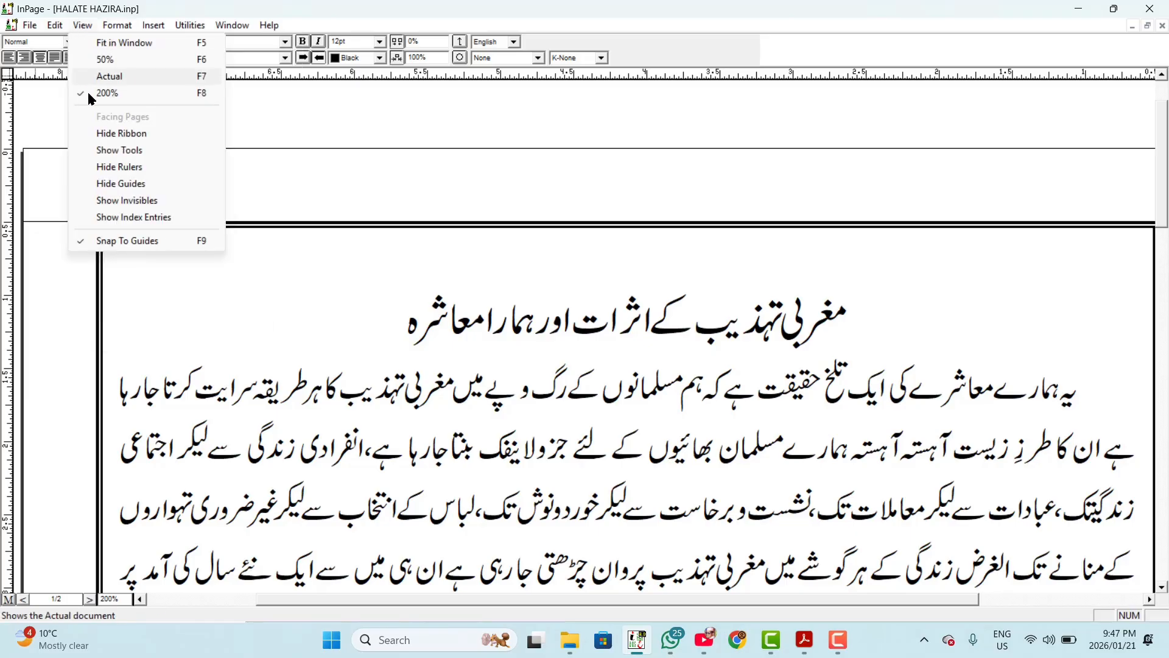
pyautogui.click(110, 158)
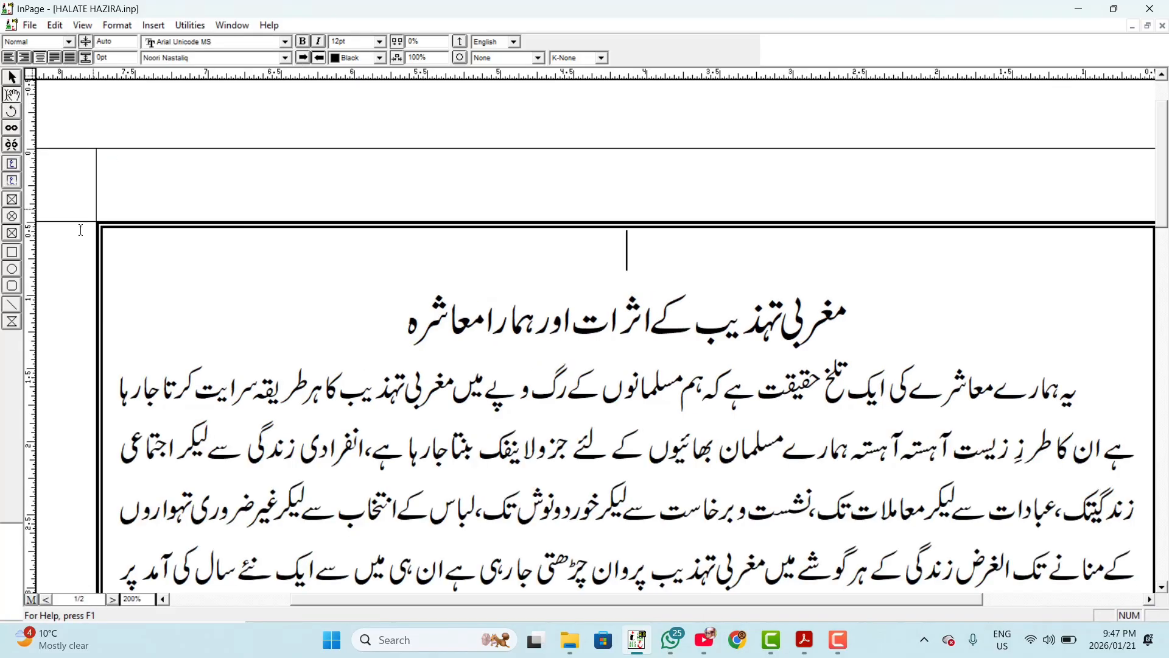
# Step: Hide the rulers around the article page, and show them again
pyautogui.click(83, 25)
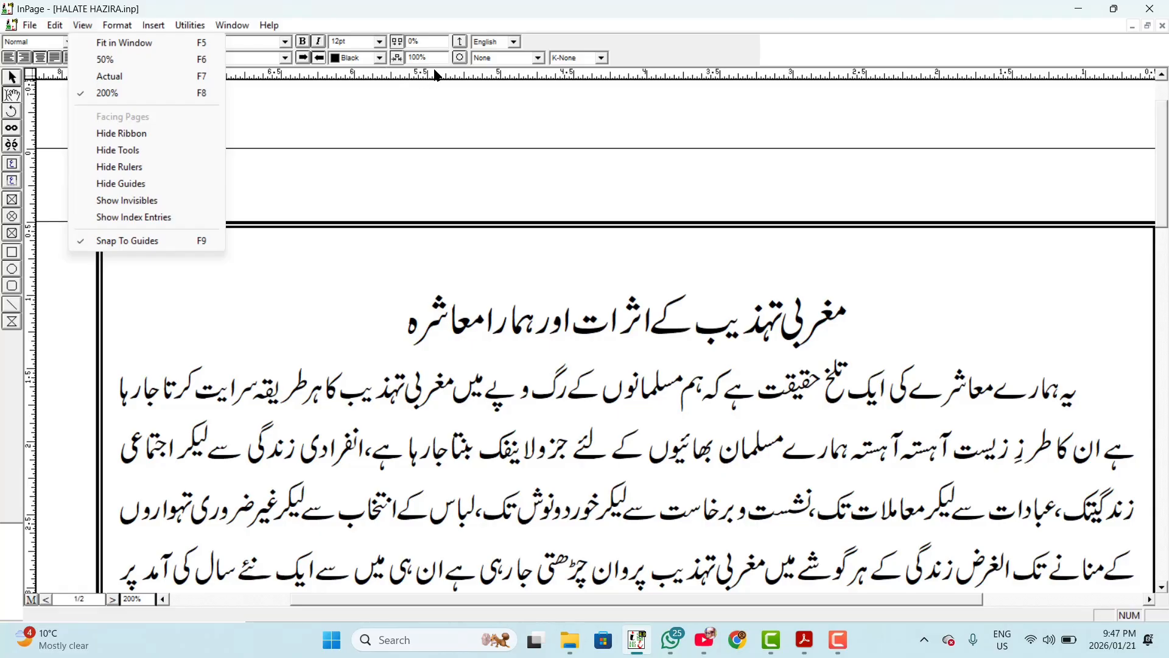
pyautogui.click(151, 166)
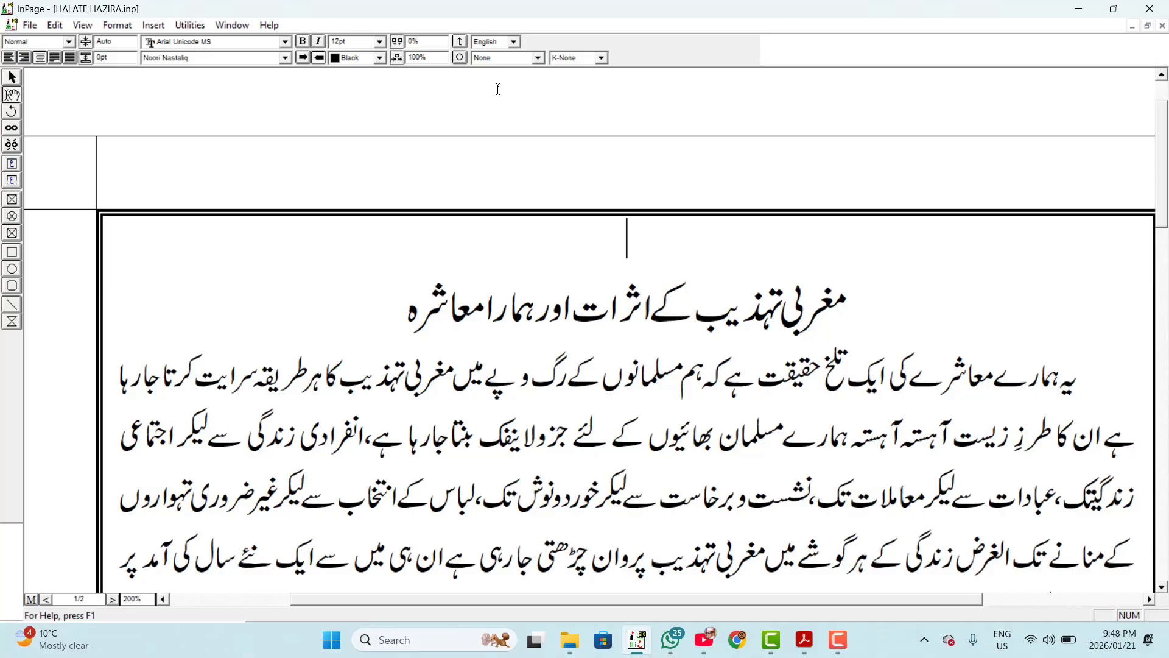
pyautogui.click(86, 27)
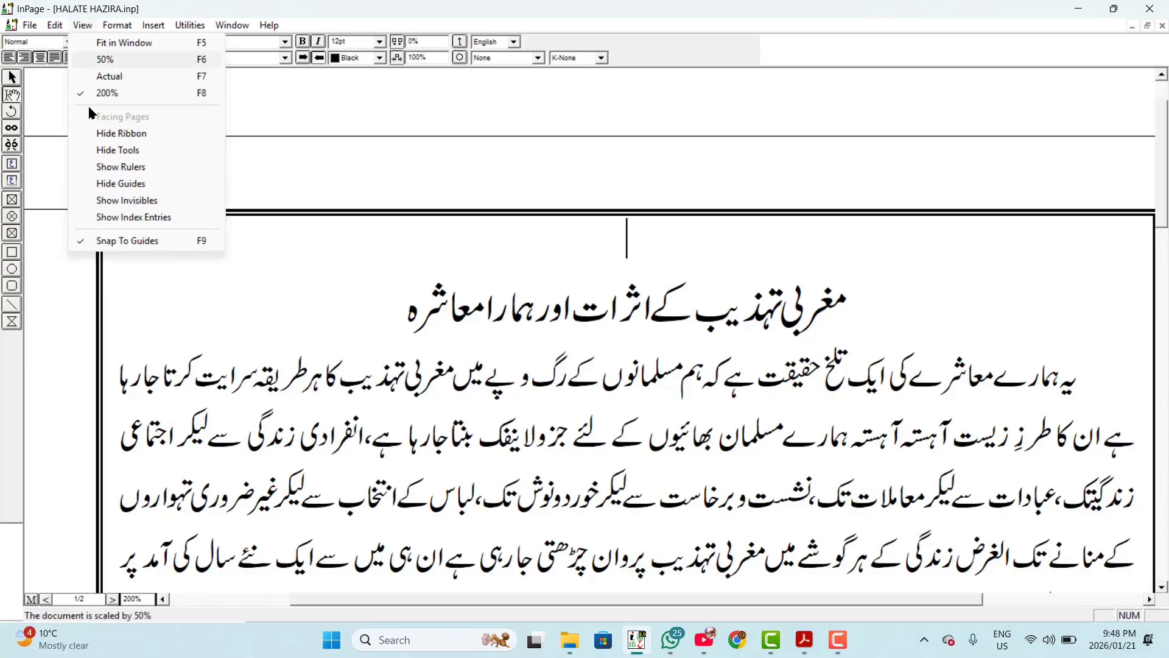
pyautogui.click(113, 168)
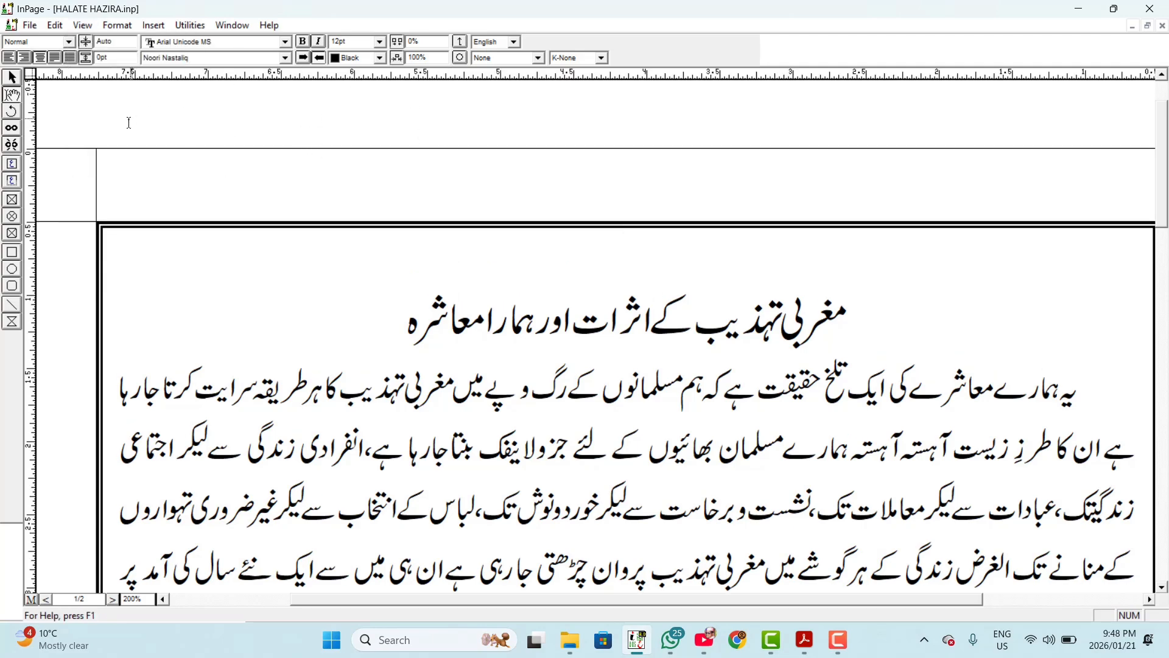
# Step: Pull a horizontal ruler guide onto page 1, just above the article heading
pyautogui.click(84, 26)
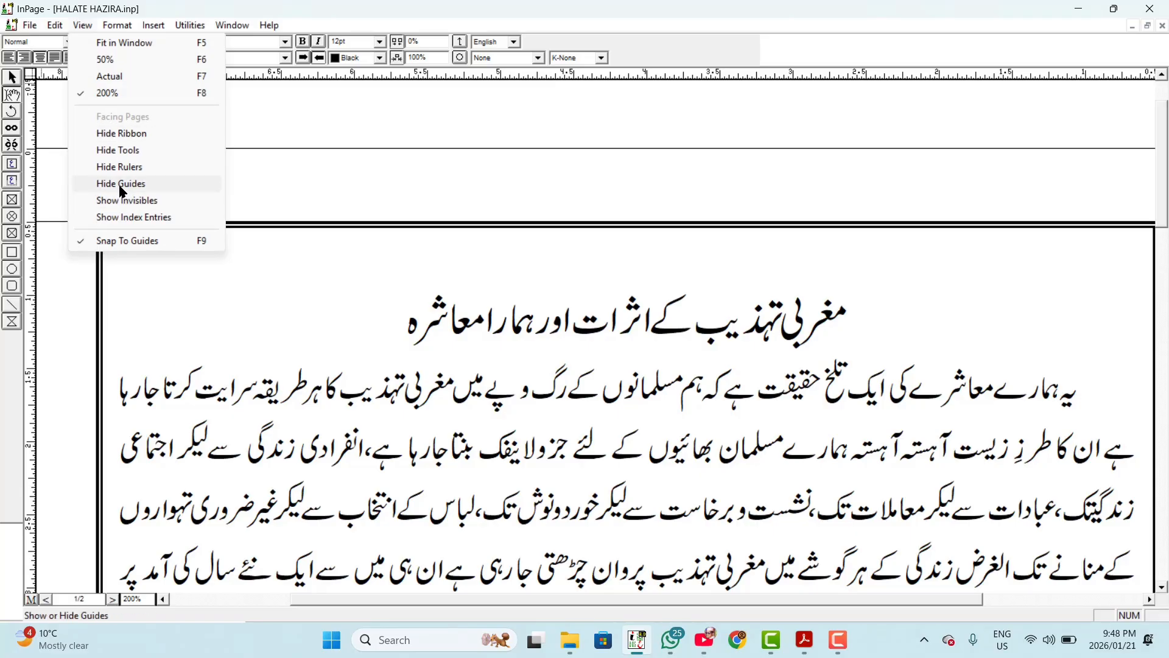
pyautogui.click(293, 178)
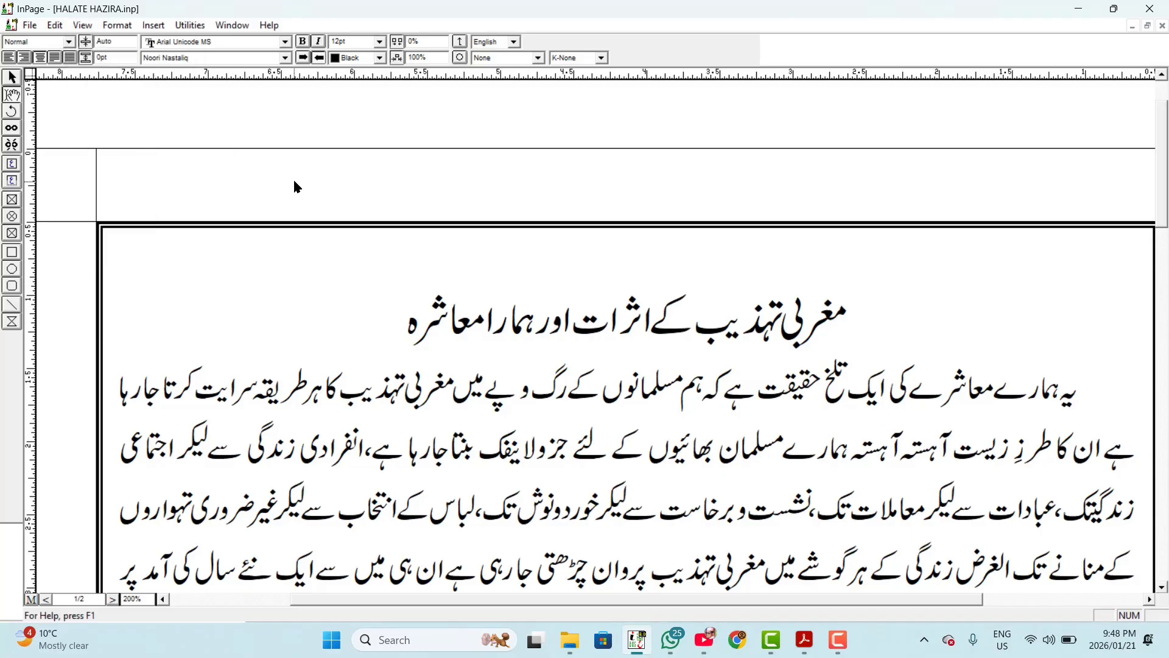
pyautogui.moveTo(438, 75); pyautogui.dragTo(460, 273)
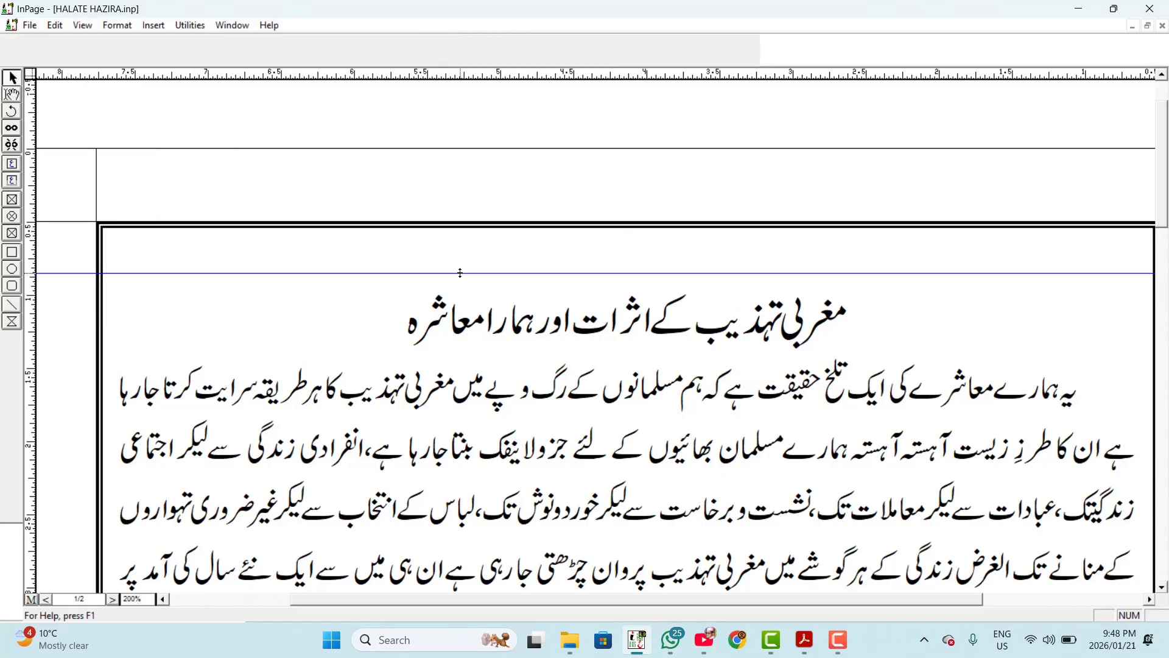
# Step: Hide the page guides, and show them again
pyautogui.click(82, 25)
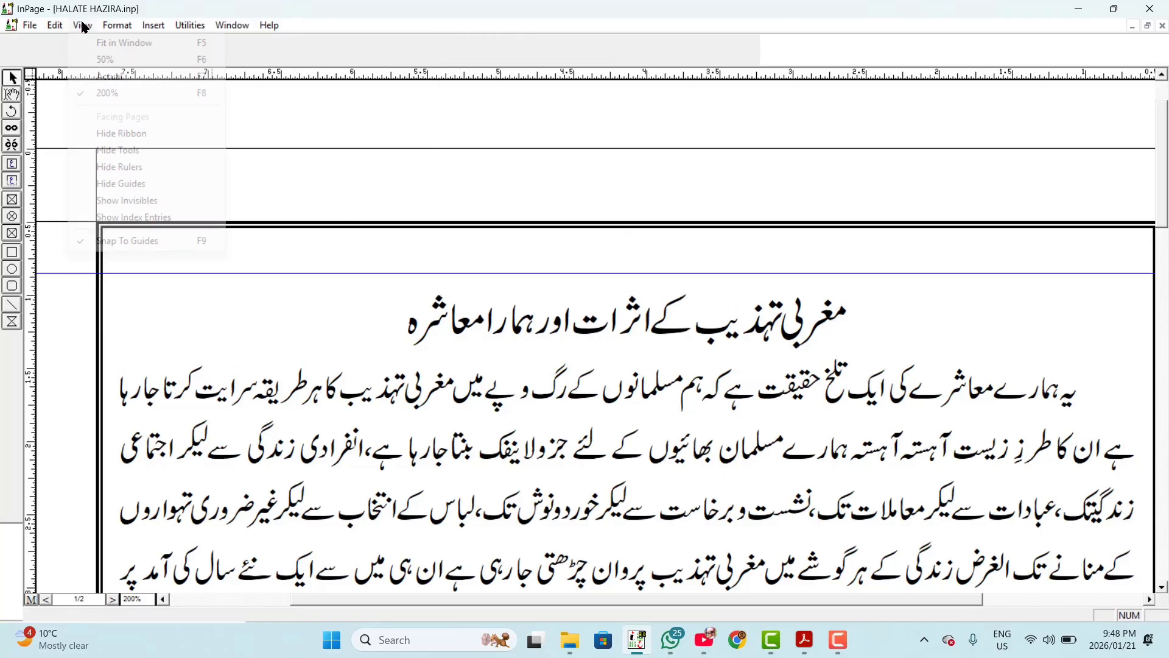
pyautogui.click(113, 186)
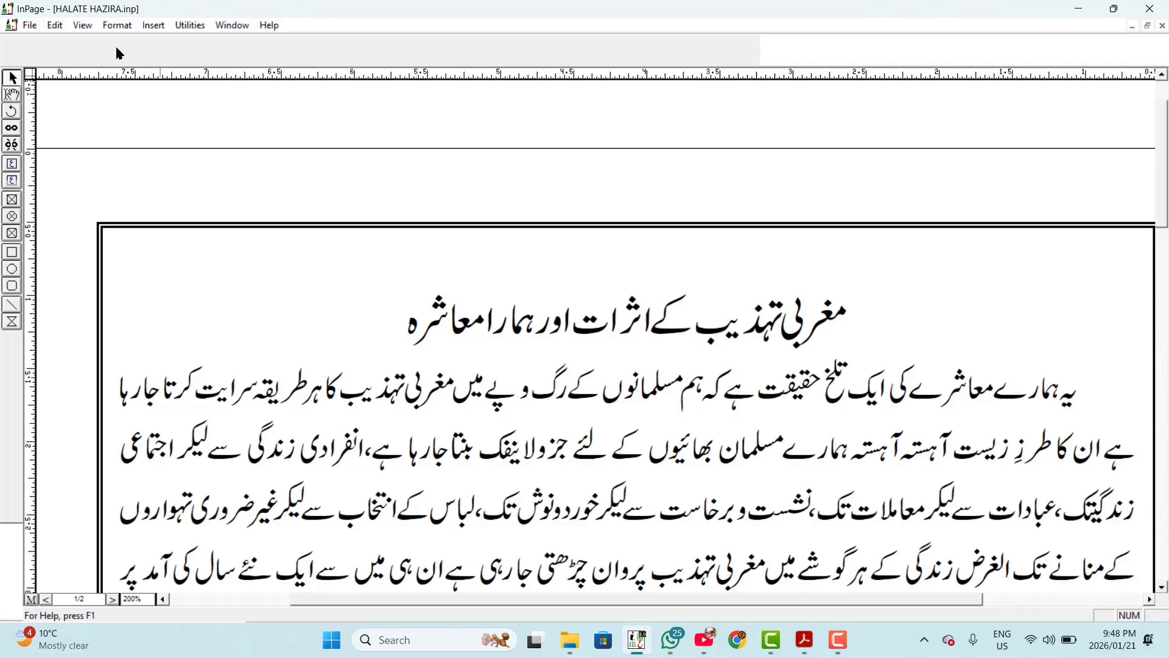
pyautogui.click(82, 25)
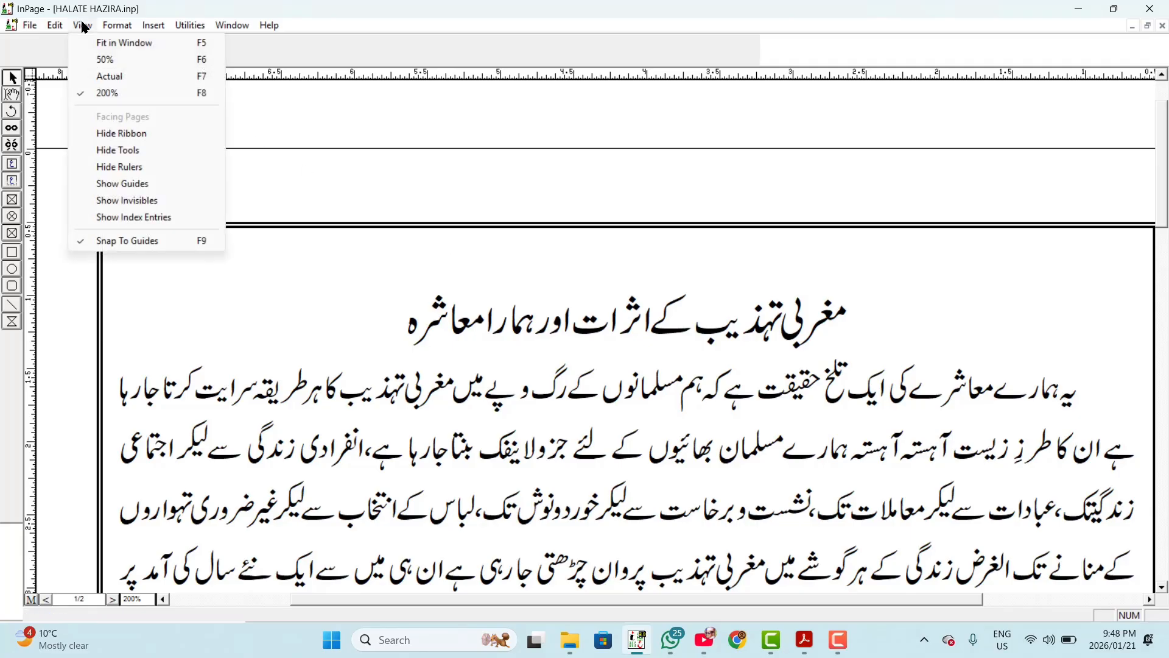
pyautogui.click(130, 190)
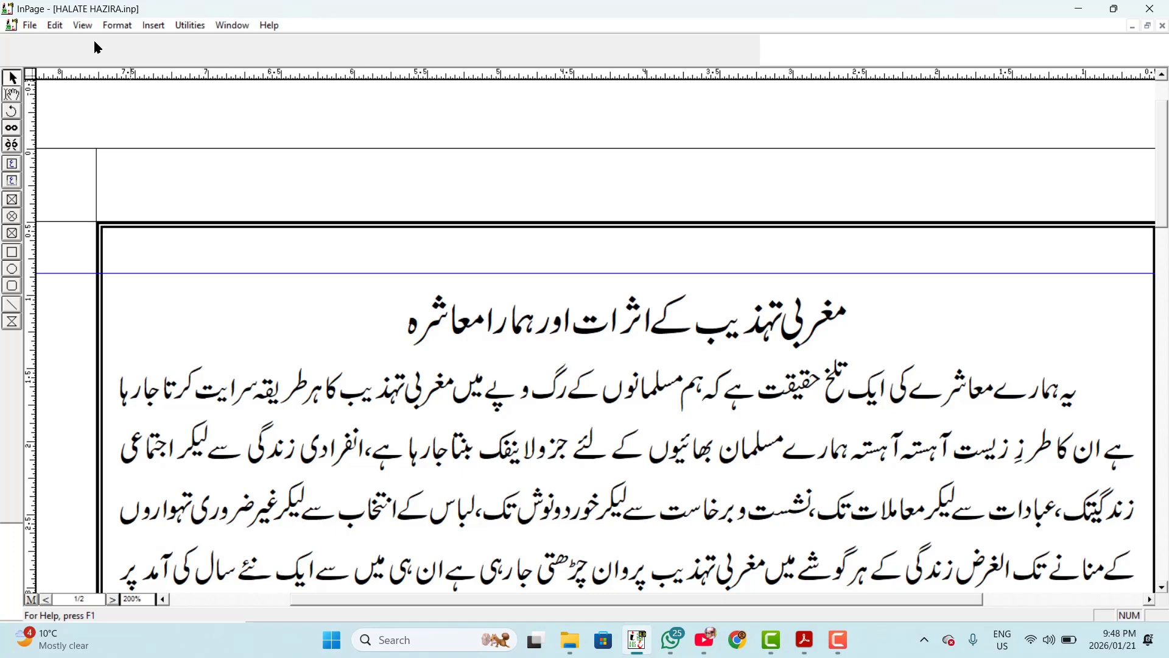
# Step: Show the invisible characters, and look through the paragraph, space and tab marks in the article text
pyautogui.click(82, 26)
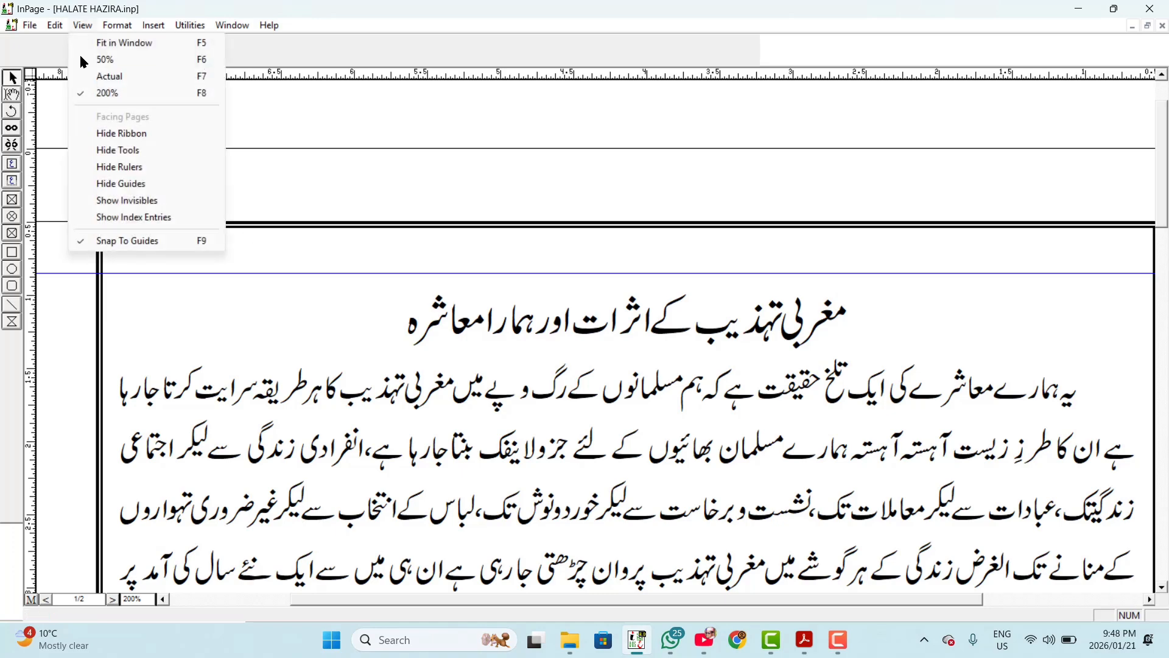
pyautogui.click(125, 202)
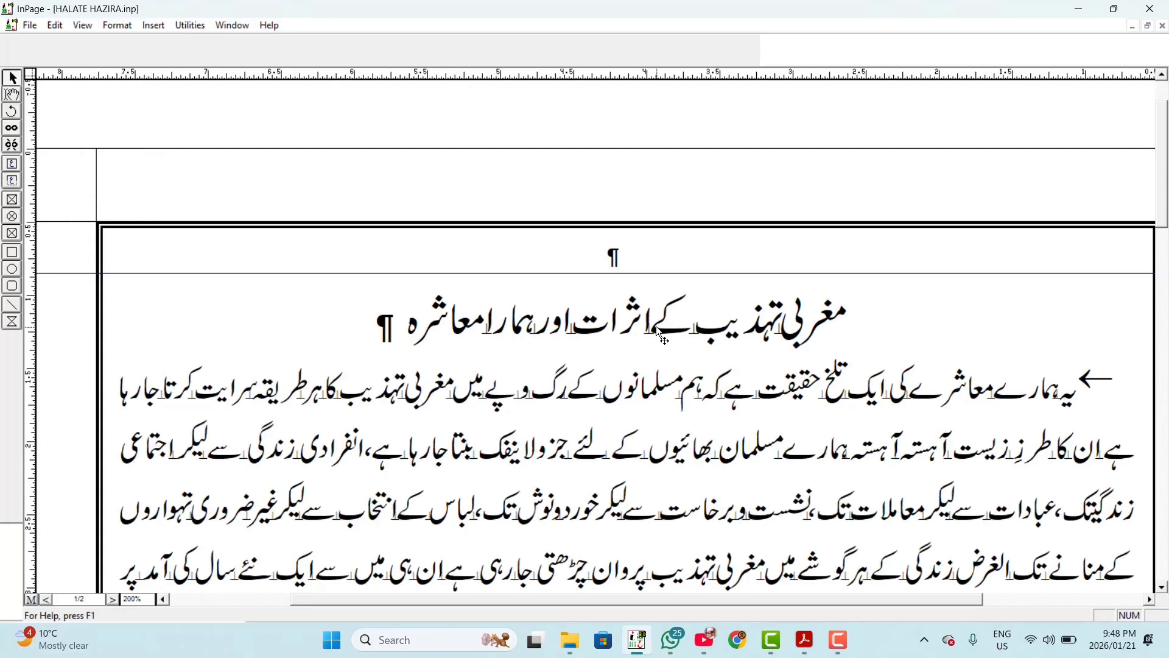
pyautogui.scroll(-3, 656, 326)
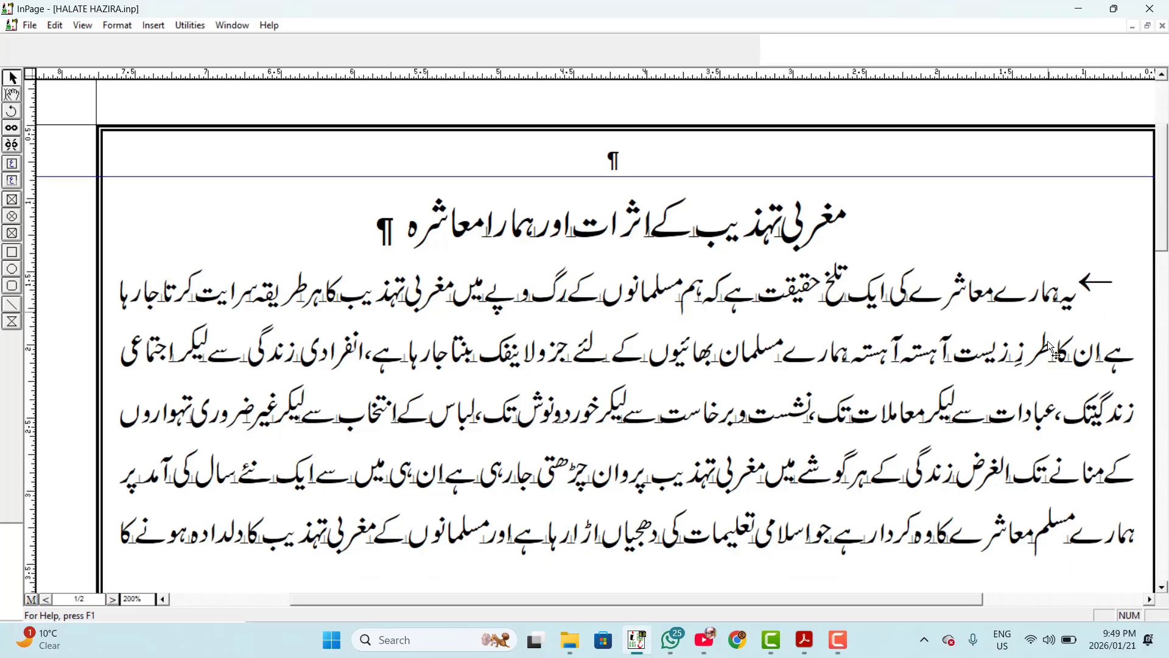
pyautogui.scroll(-4, 1047, 341)
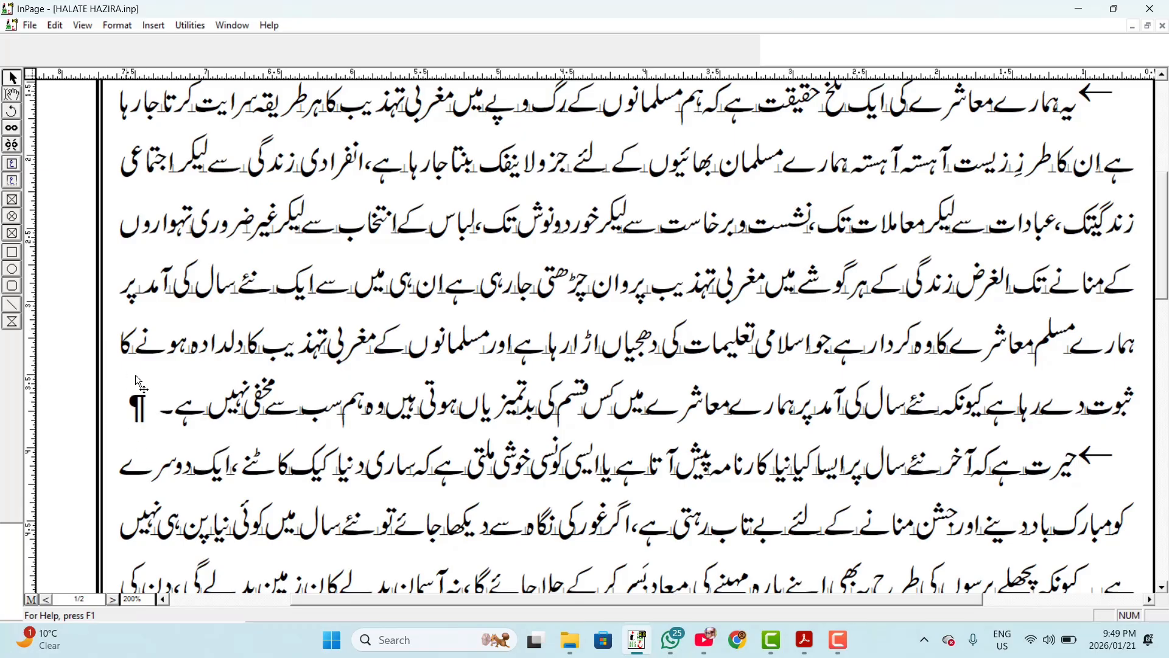
pyautogui.scroll(-3, 317, 370)
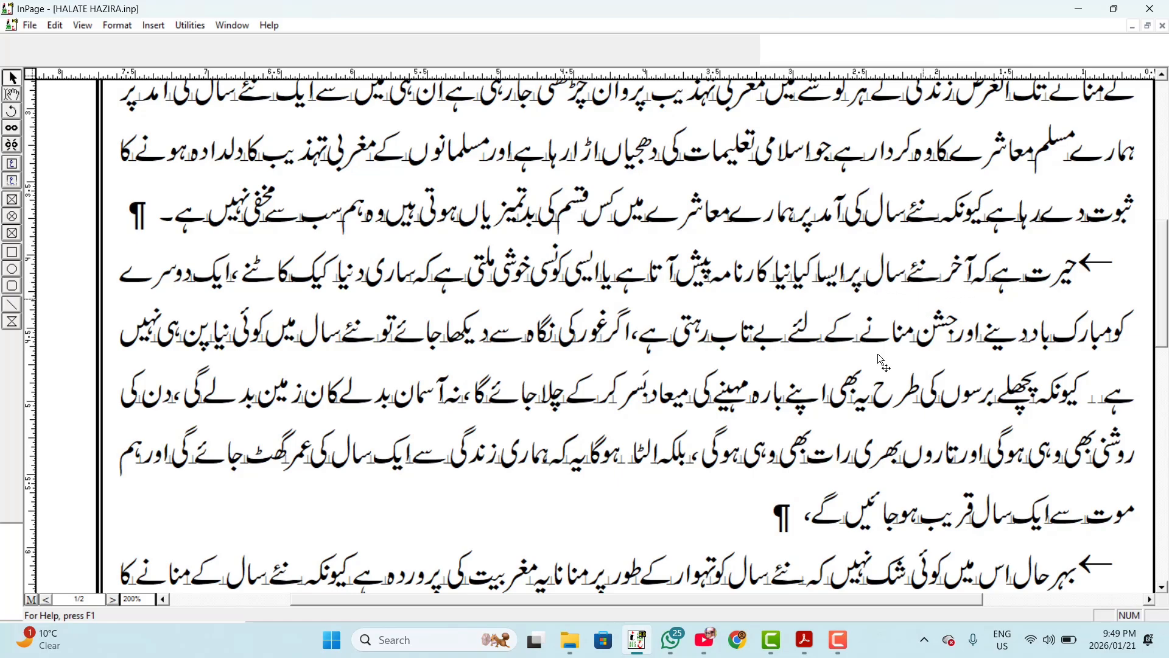
pyautogui.scroll(10, 761, 324)
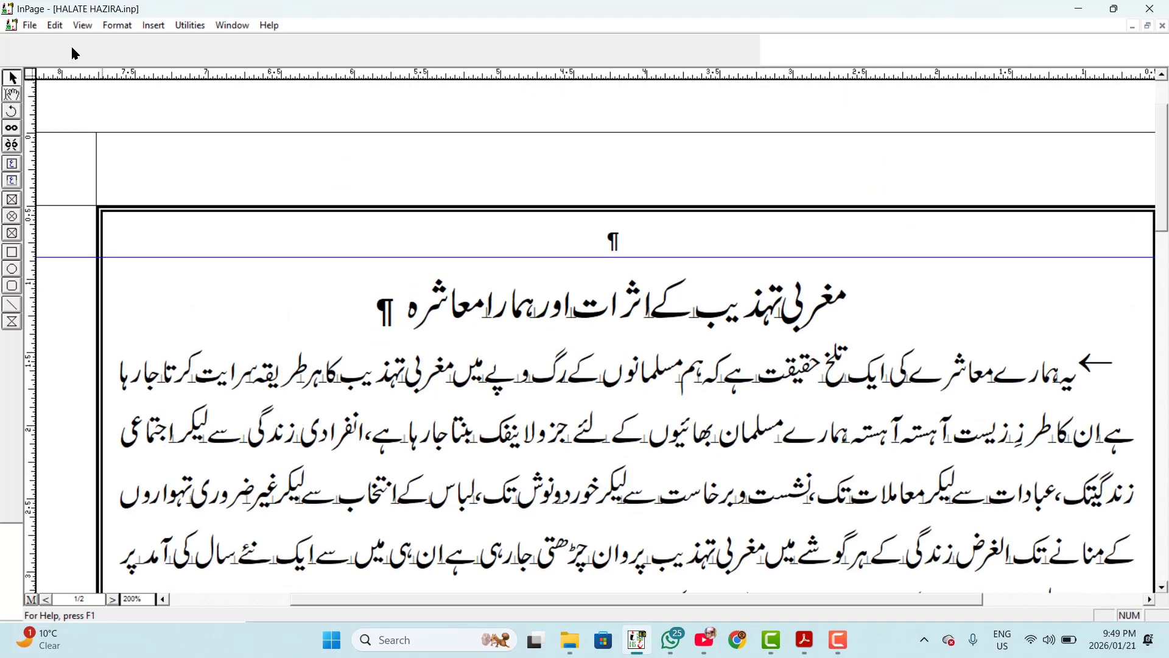
# Step: Look at the invisible characters on page 2 of the article, and return to page 1
pyautogui.click(79, 27)
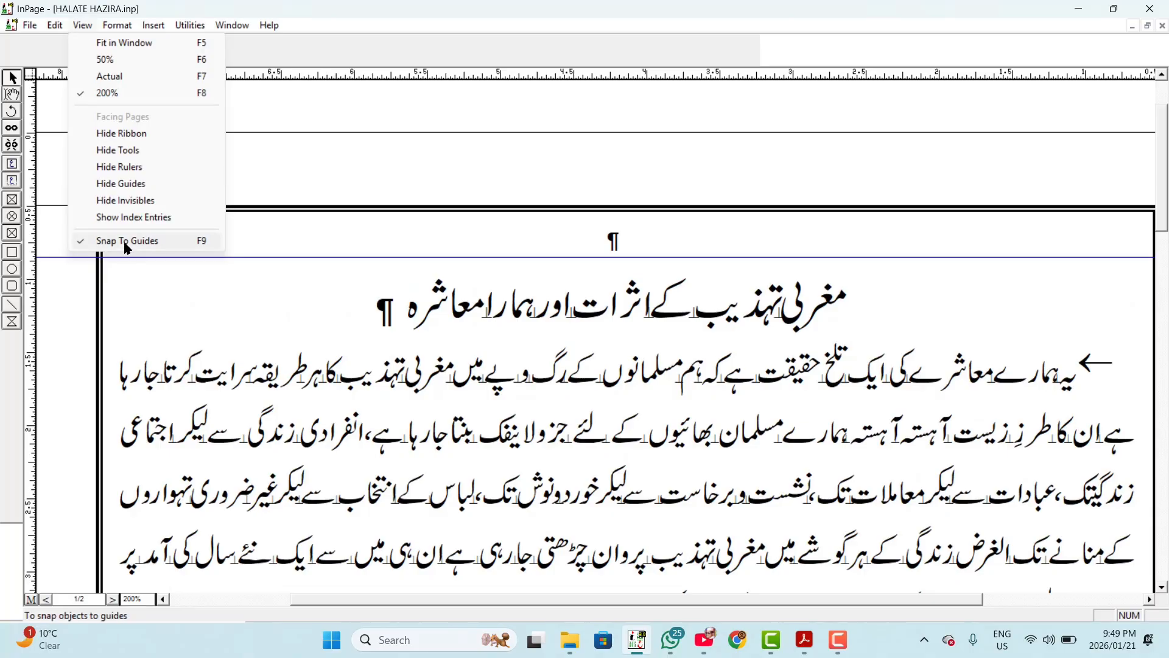
pyautogui.click(281, 438)
pyautogui.click(47, 599)
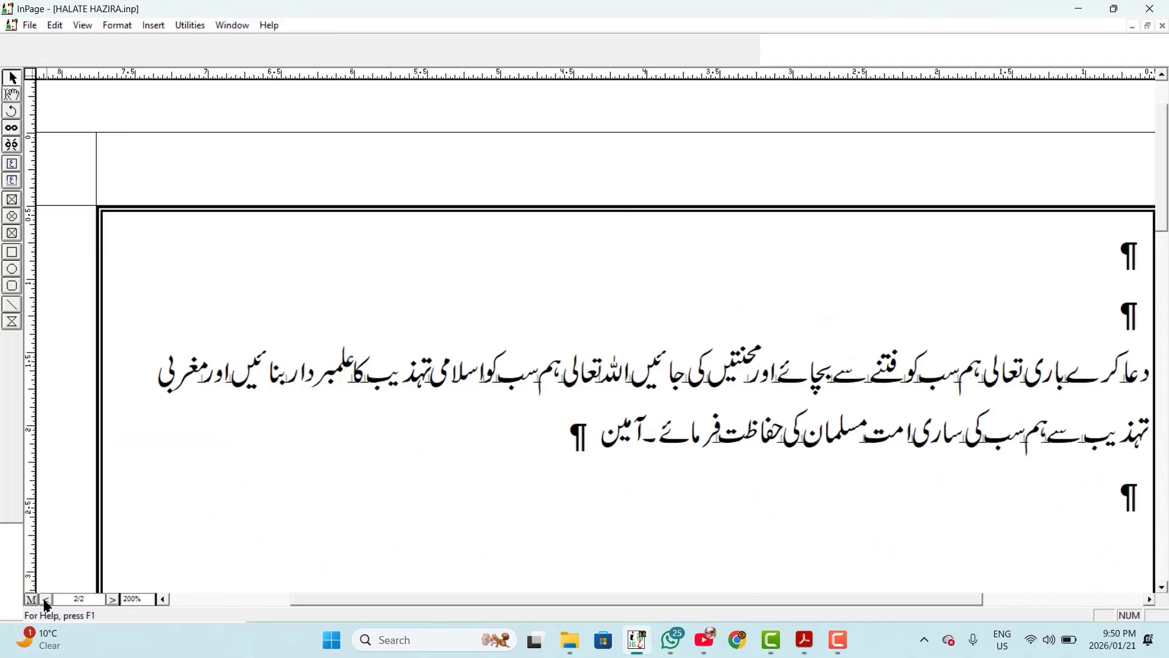
pyautogui.click(112, 599)
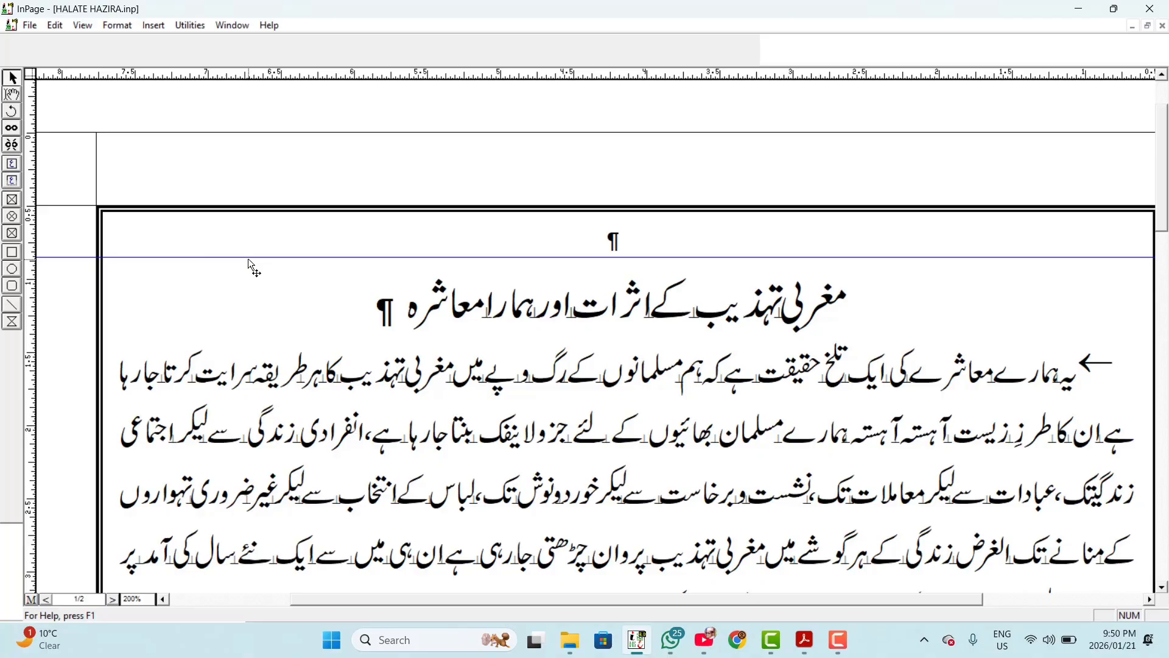
# Step: Check the Snap To Guides option, and move the horizontal guide slightly down toward the article heading
pyautogui.click(84, 26)
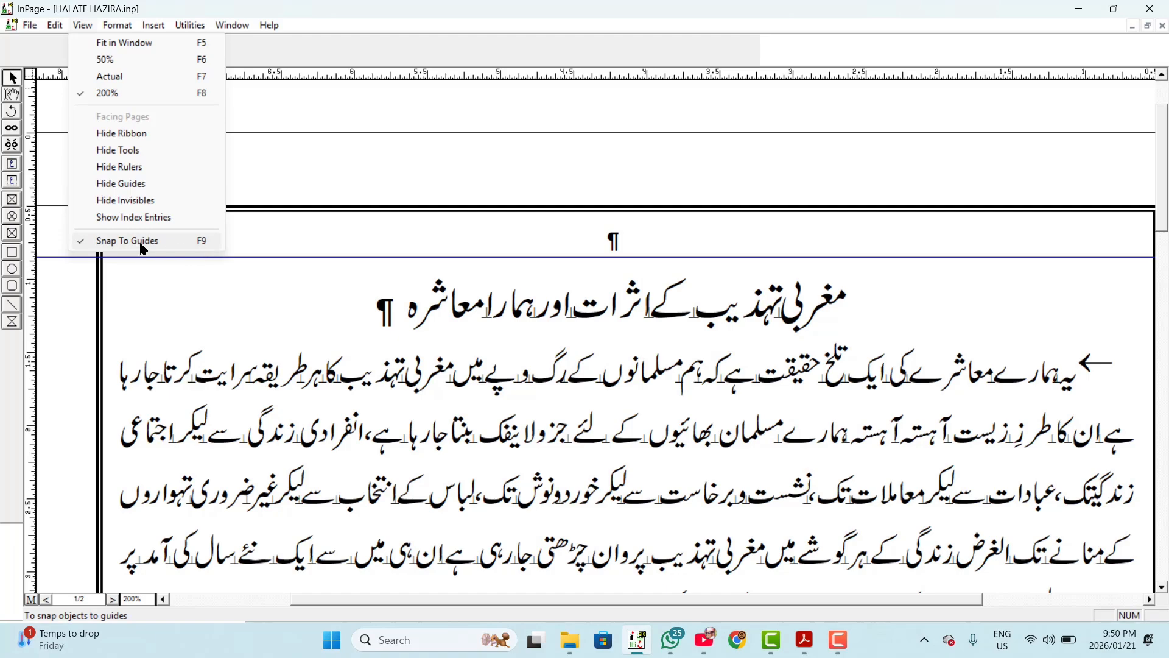
pyautogui.click(258, 262)
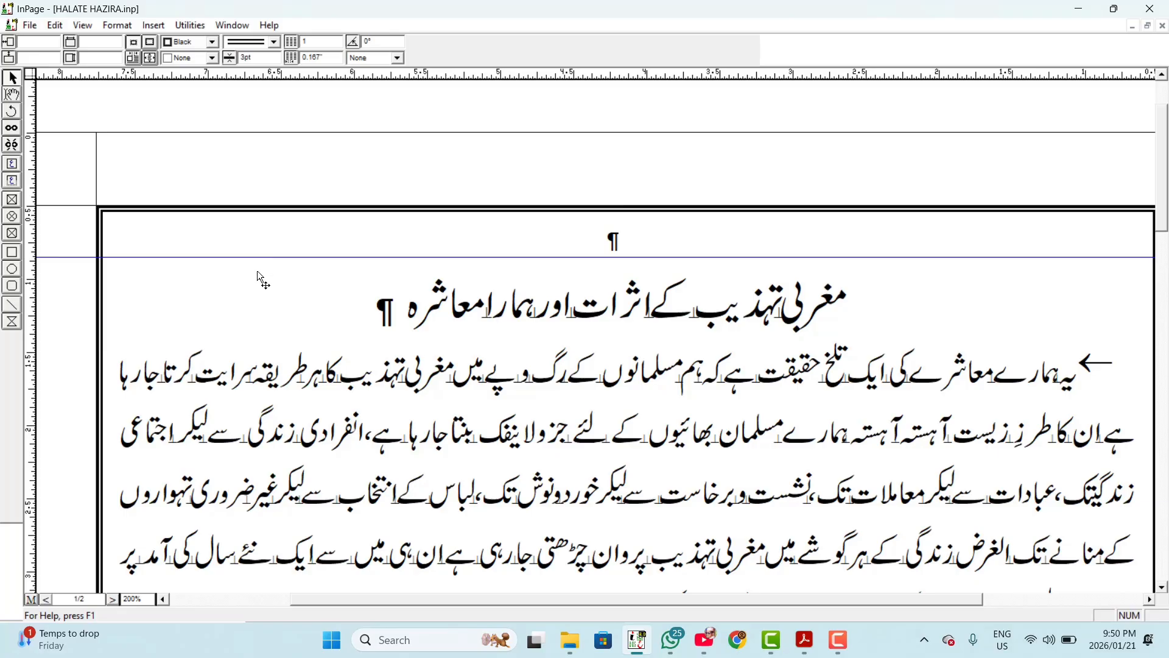
pyautogui.moveTo(258, 261); pyautogui.dragTo(259, 268)
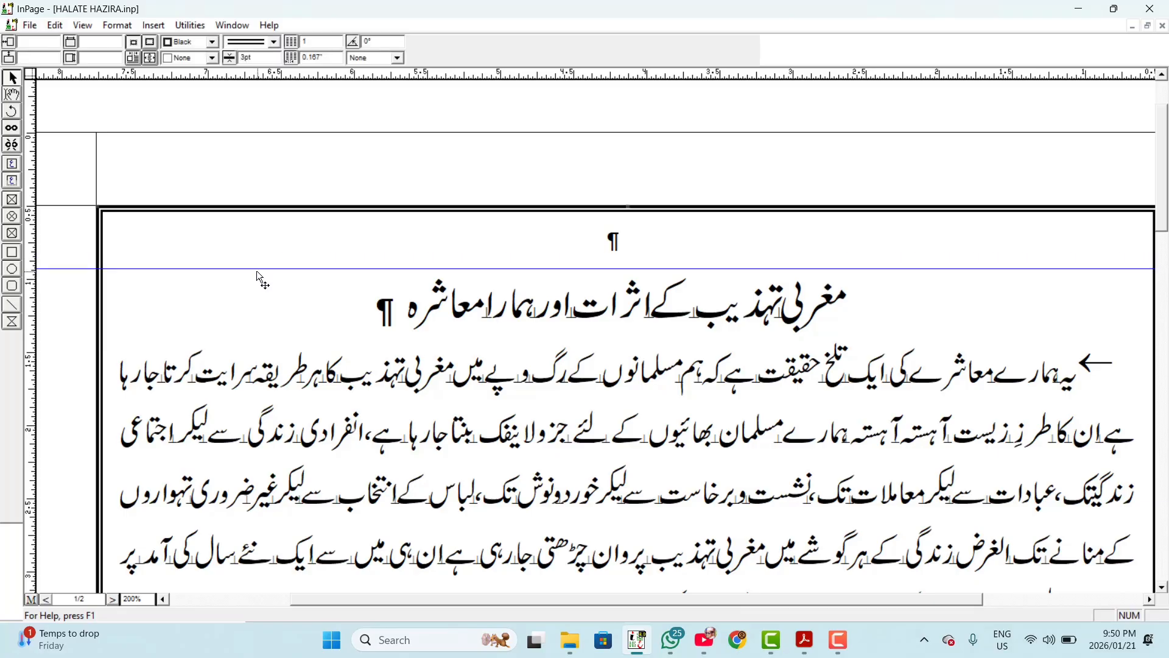
# Step: Move the horizontal guide slightly up, away from the article heading on page 1
pyautogui.moveTo(254, 270); pyautogui.dragTo(246, 257)
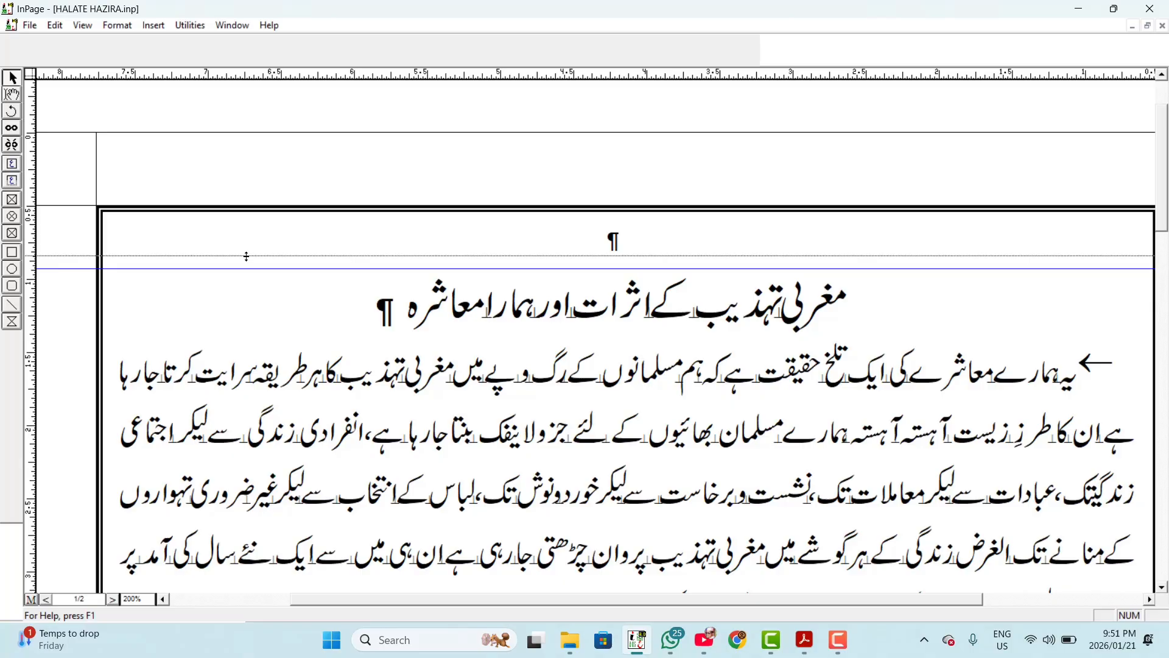
pyautogui.moveTo(247, 256); pyautogui.dragTo(247, 256)
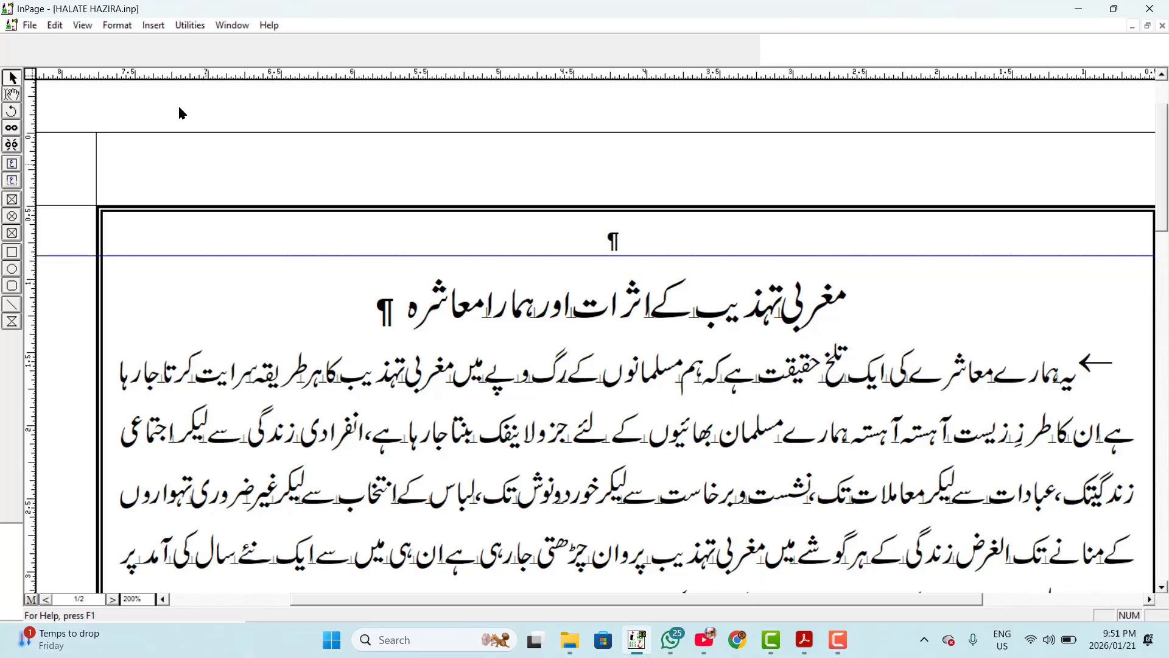
# Step: Turn off Snap To Guides, and move the horizontal guide slightly down toward the article heading in small increments
pyautogui.click(83, 25)
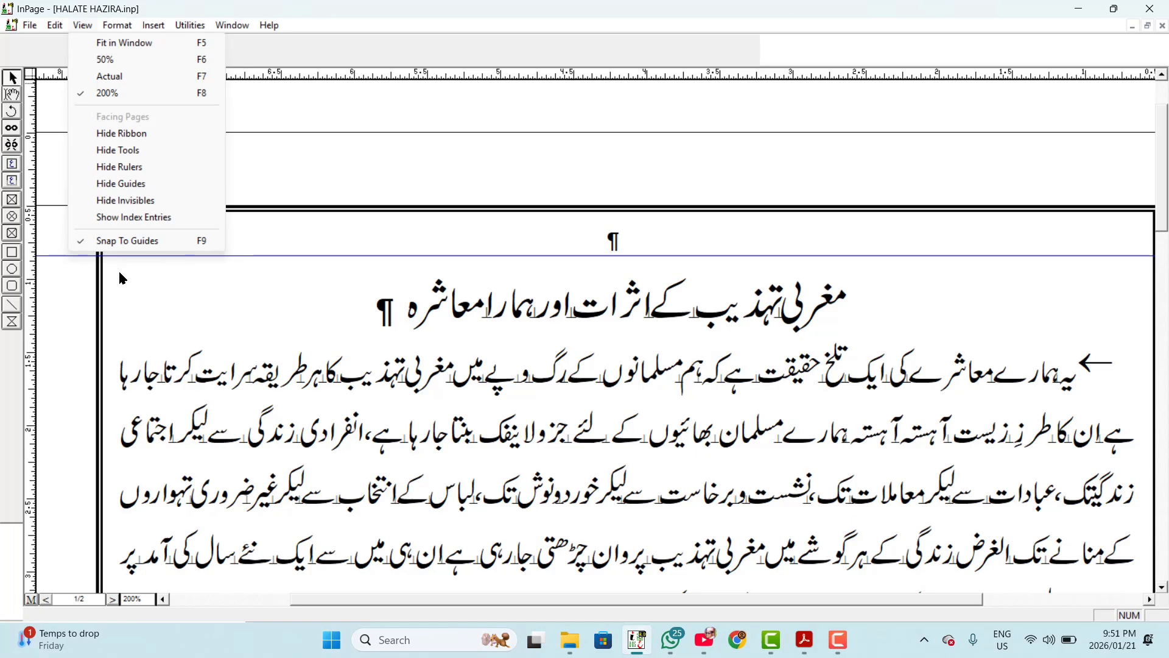
pyautogui.click(81, 239)
pyautogui.moveTo(245, 255); pyautogui.dragTo(247, 266)
pyautogui.click(247, 265)
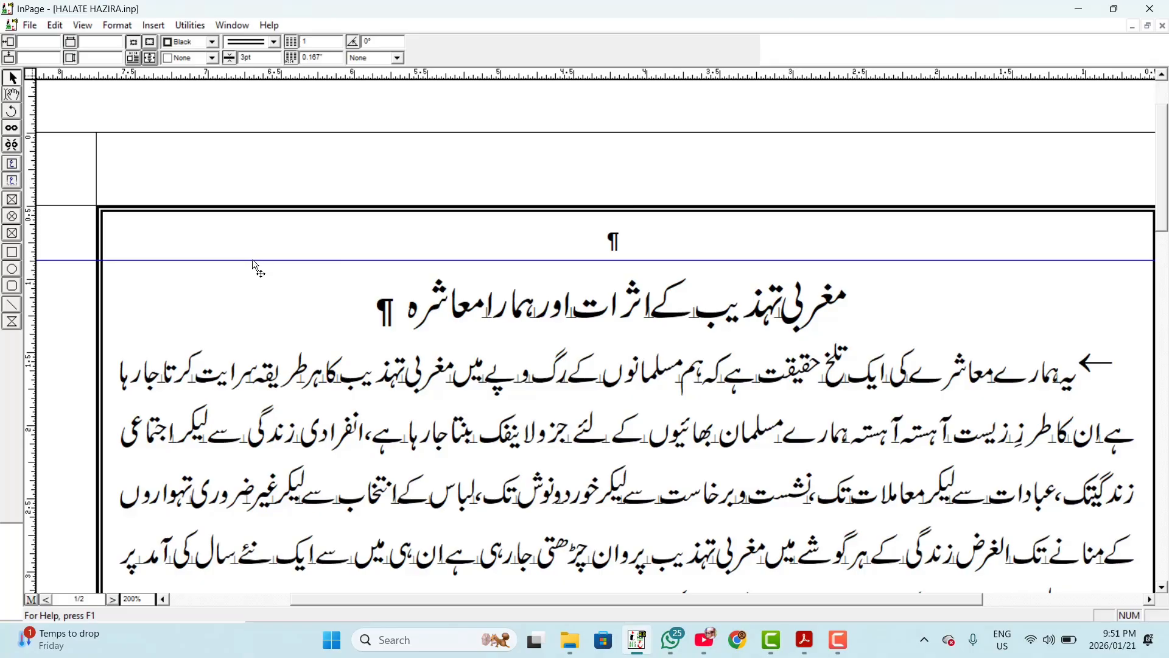
pyautogui.moveTo(253, 263); pyautogui.dragTo(256, 268)
# Step: Turn Snap To Guides back on, and adjust the horizontal guide's position slightly just above the article heading
pyautogui.click(81, 26)
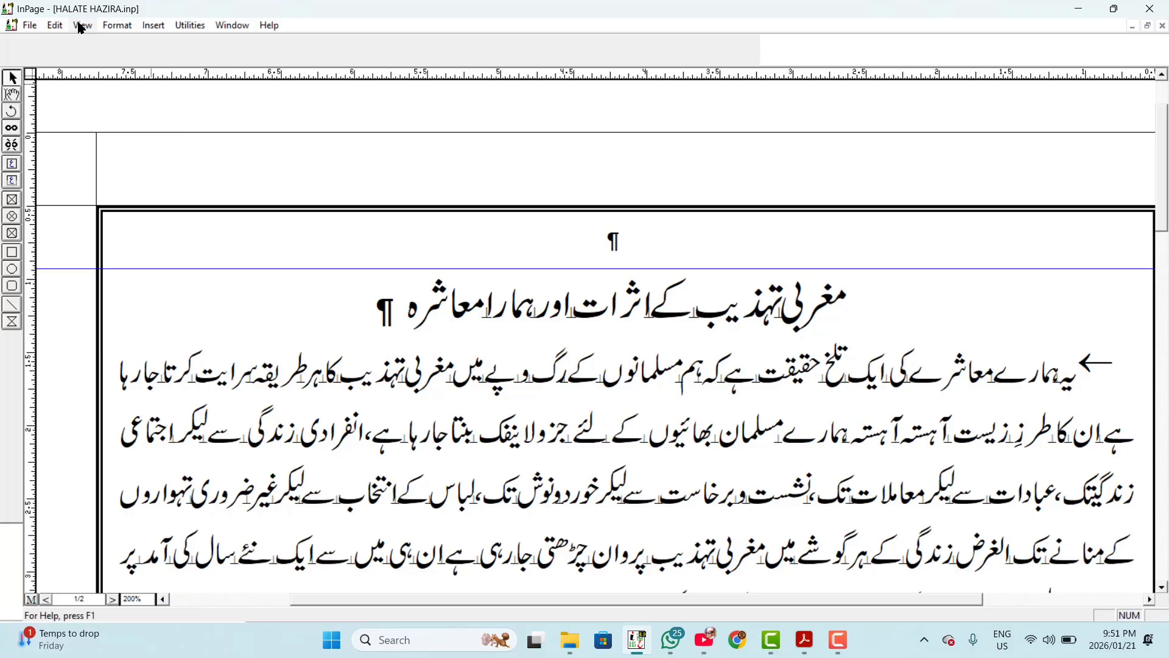
pyautogui.click(93, 241)
pyautogui.moveTo(260, 268); pyautogui.dragTo(258, 267)
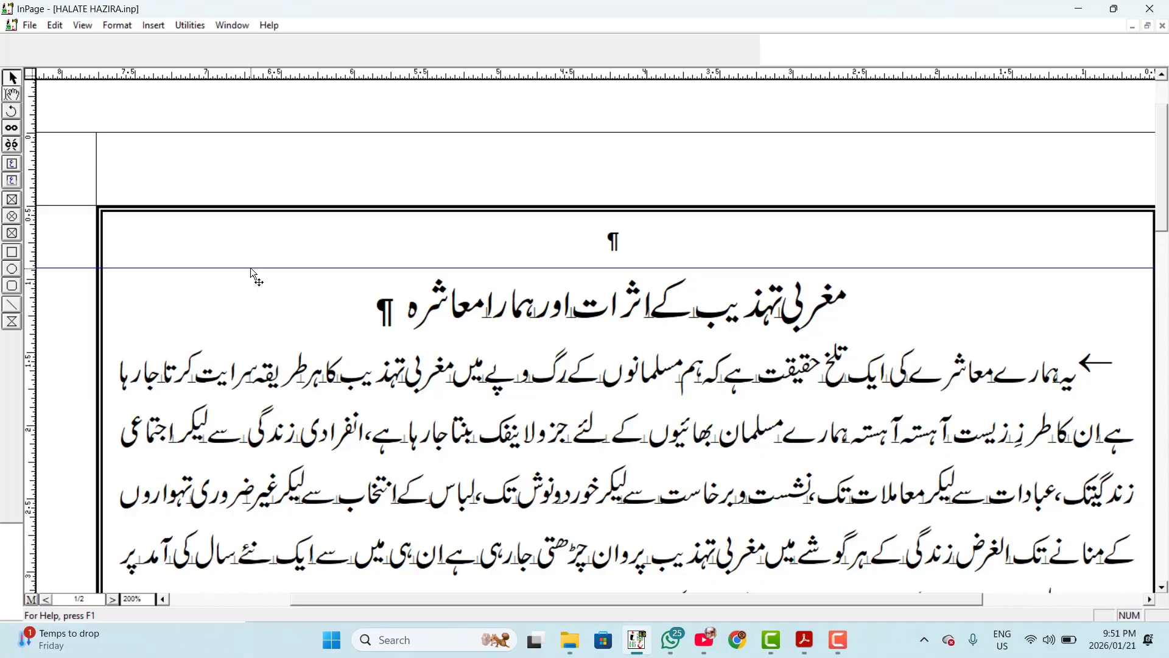
# Step: Check the Snap To Guides option again, and remove the horizontal guide by moving it off the page onto the horizontal ruler
pyautogui.click(83, 25)
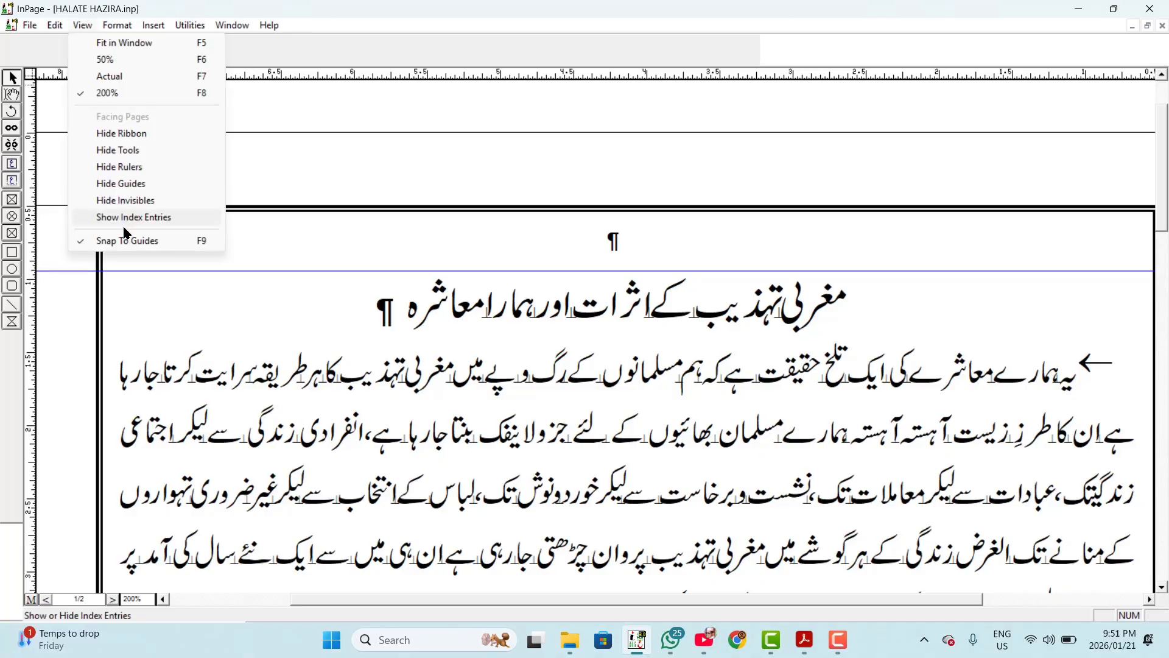
pyautogui.click(256, 275)
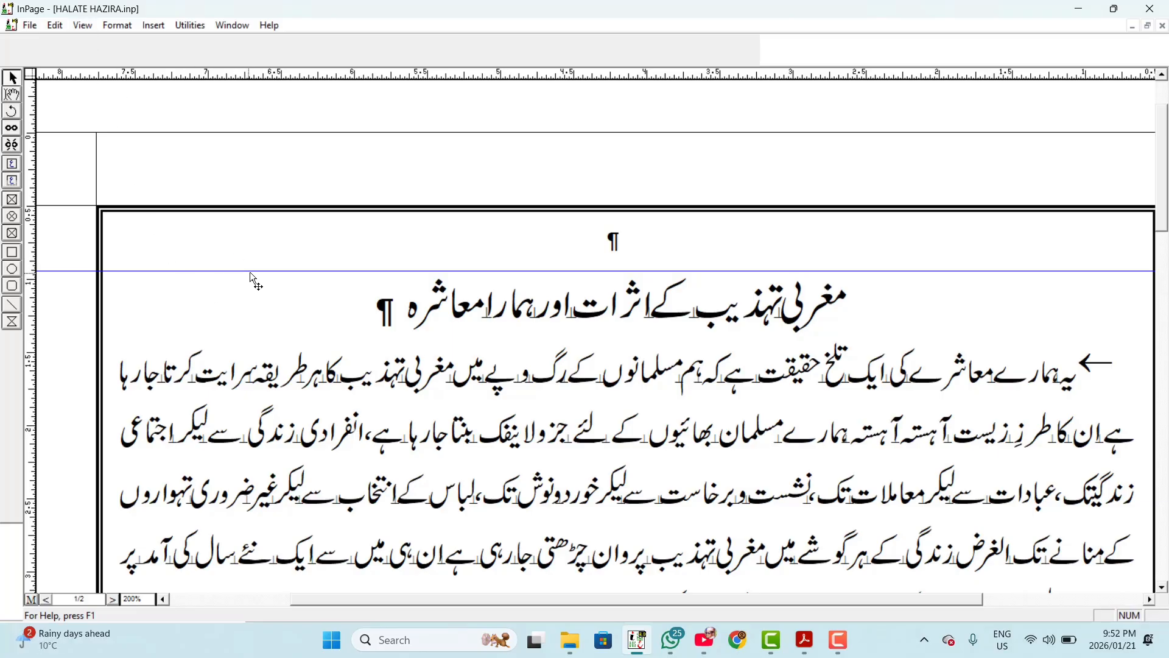
pyautogui.moveTo(261, 278); pyautogui.dragTo(296, 74)
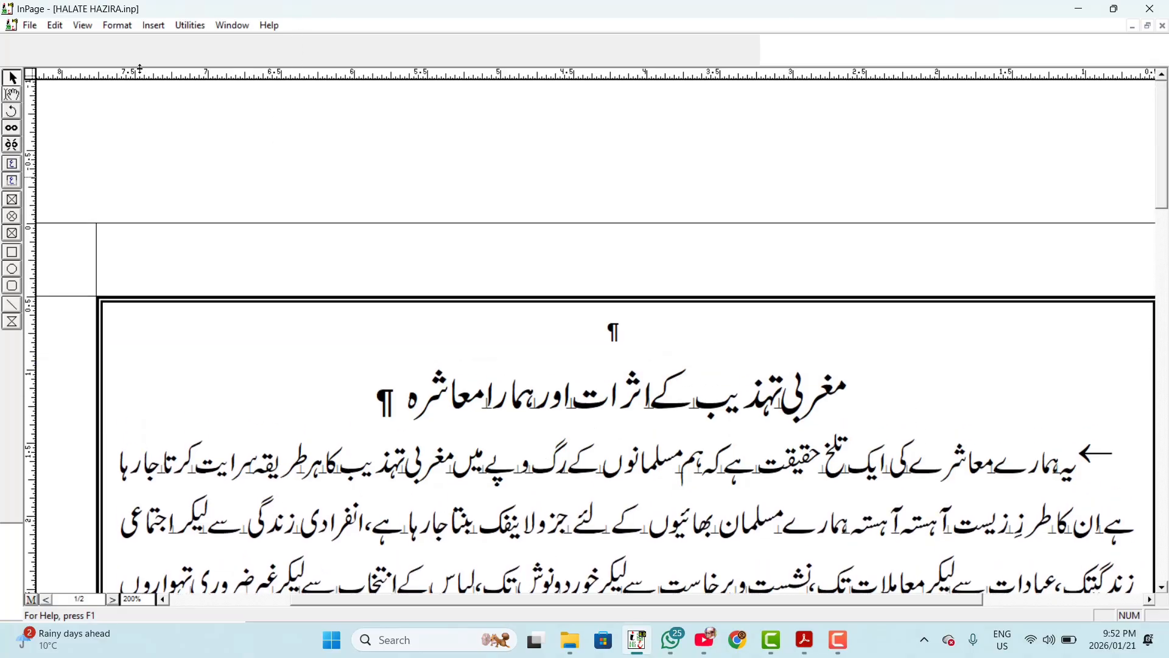